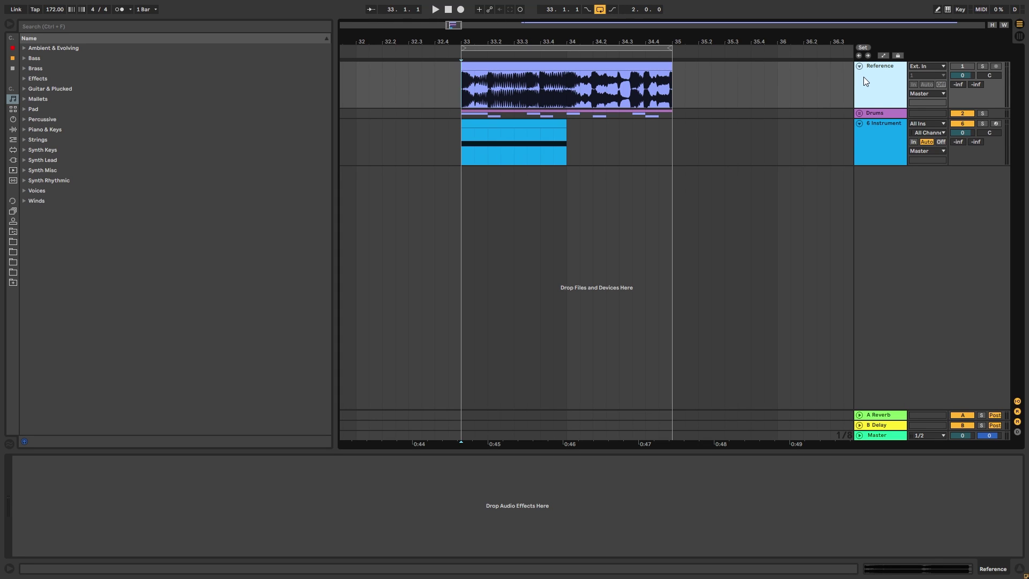
Step: Play the Reference clip with its track soloed, then unsolo the Reference track
click(474, 100)
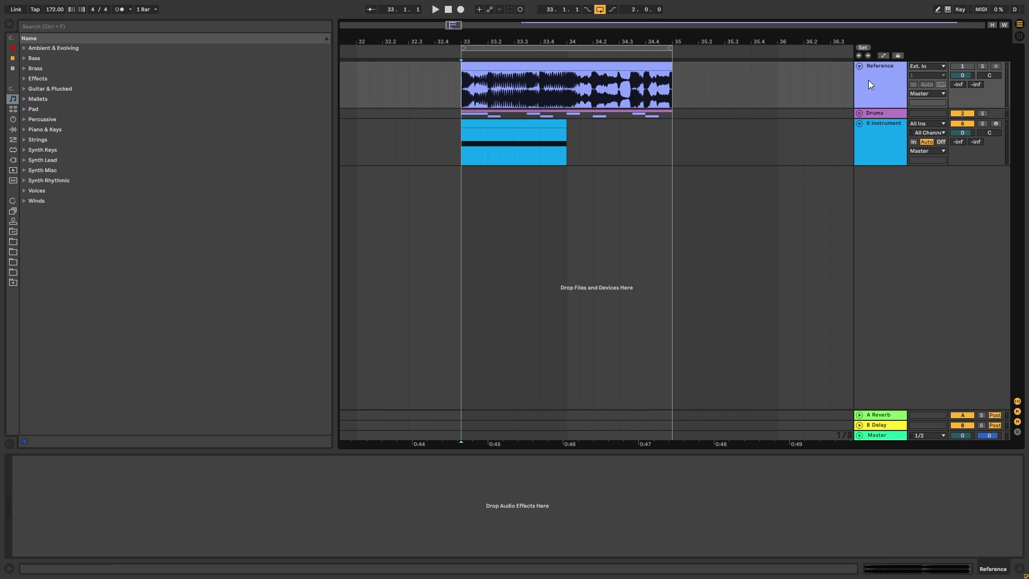
click(983, 67)
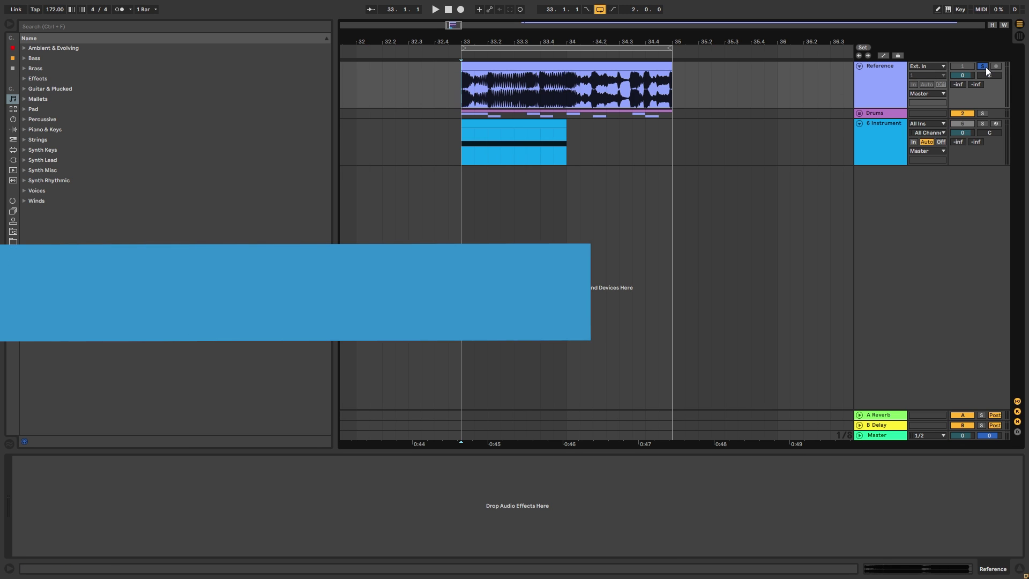
key(space)
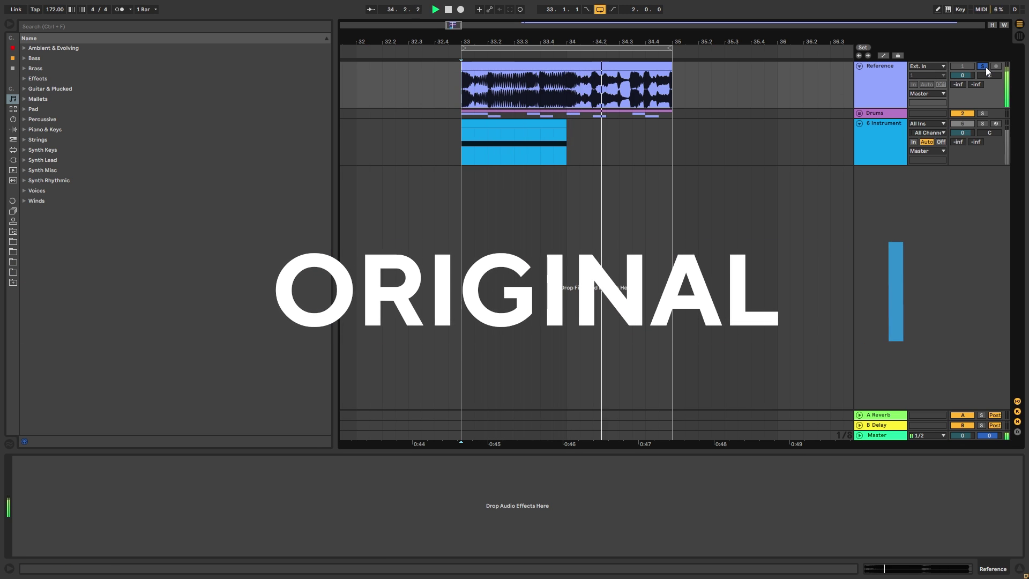
click(985, 66)
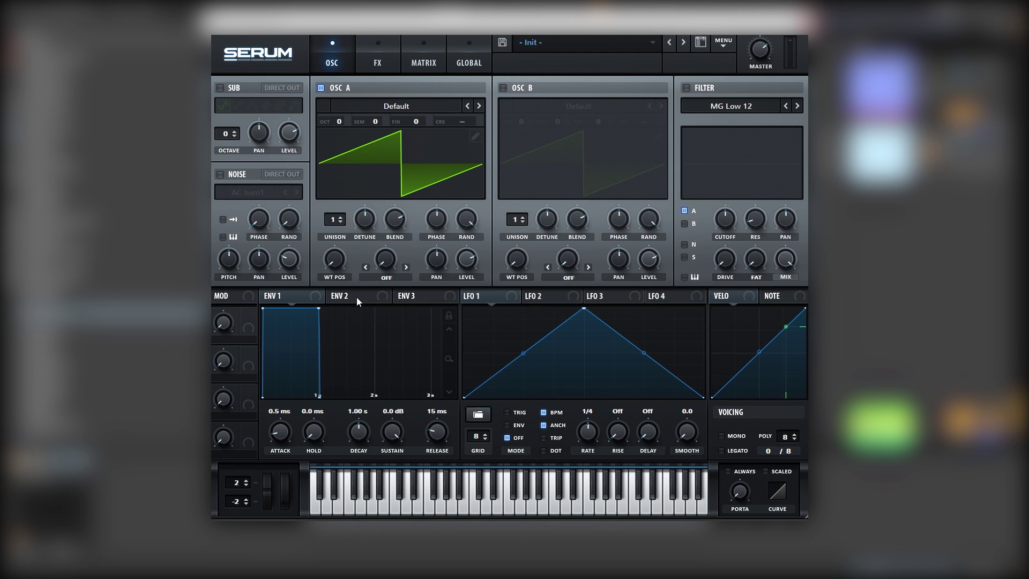
Step: Enable the sub oscillator and load the Analog Basic Shapes sine into oscillators A and B
click(232, 88)
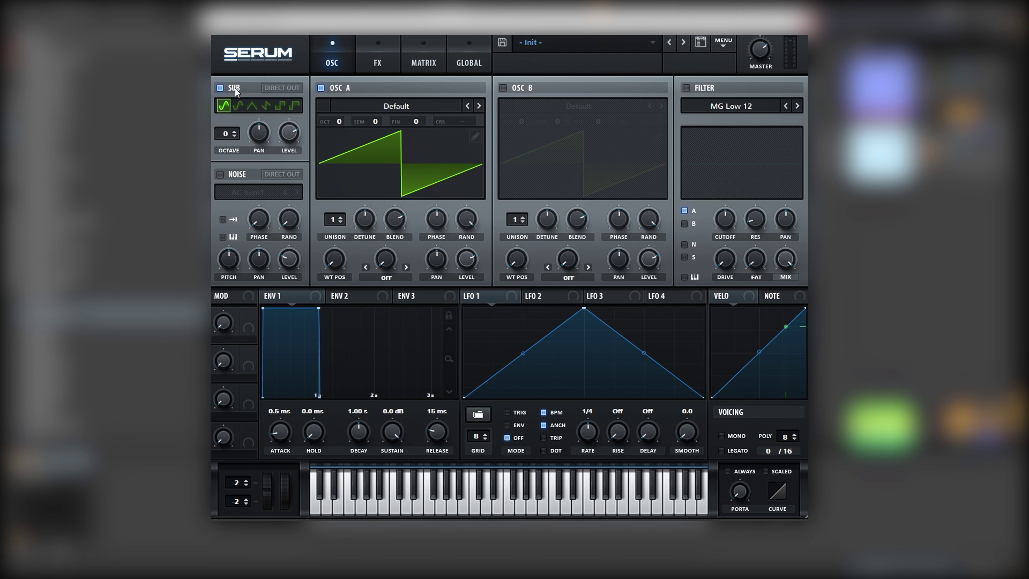
click(393, 100)
mouse_move(374, 146)
click(452, 195)
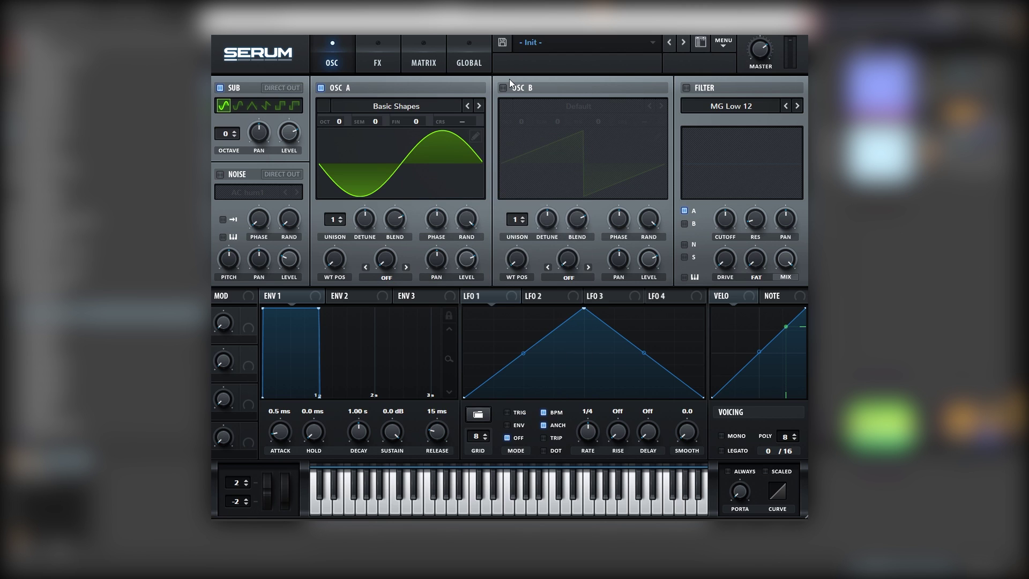
click(538, 109)
mouse_move(552, 152)
click(624, 194)
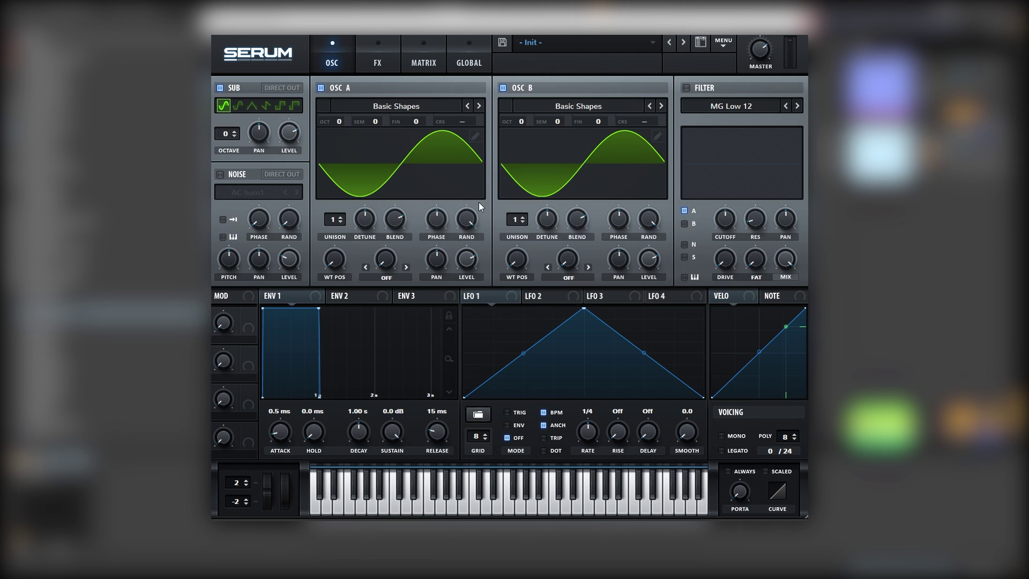
mouse_move(648, 220)
Step: Set oscillator A's phase to 88 degrees and oscillator B's phase to 90 degrees
click(523, 88)
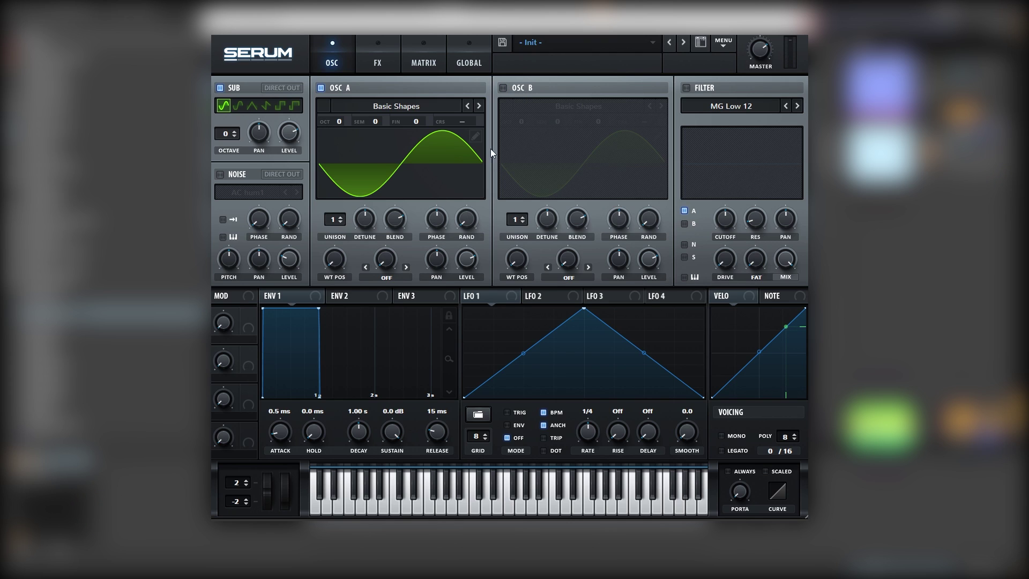
mouse_move(443, 216)
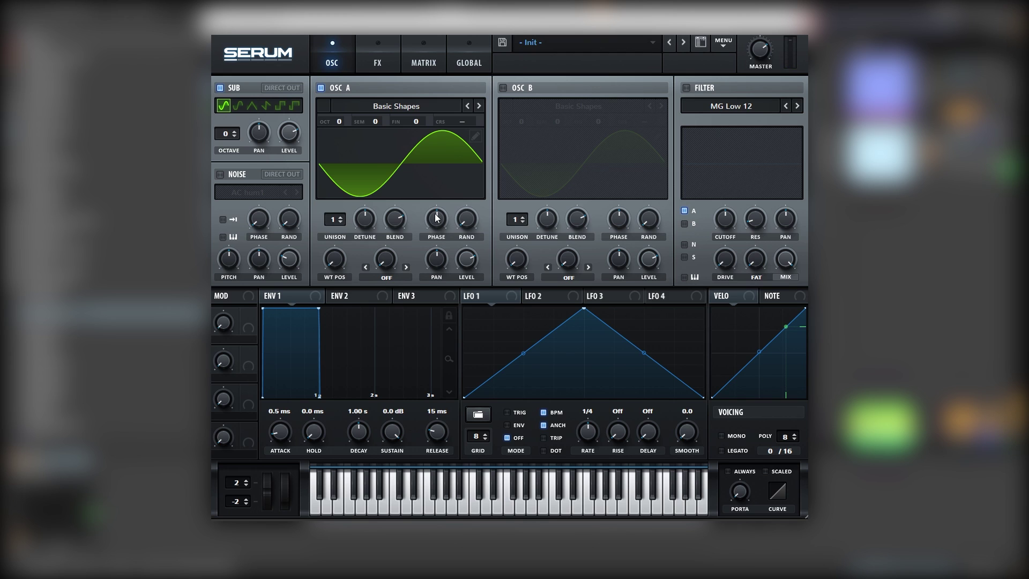
mouse_move(436, 217)
mouse_down()
mouse_move(427, 236)
mouse_move(432, 229)
mouse_up()
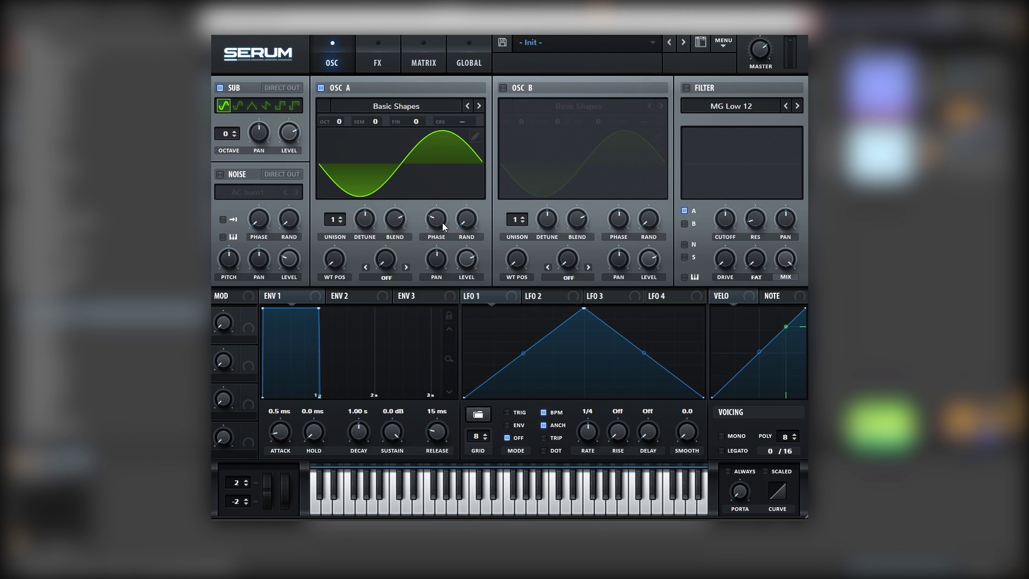
click(526, 89)
drag(619, 220, 615, 246)
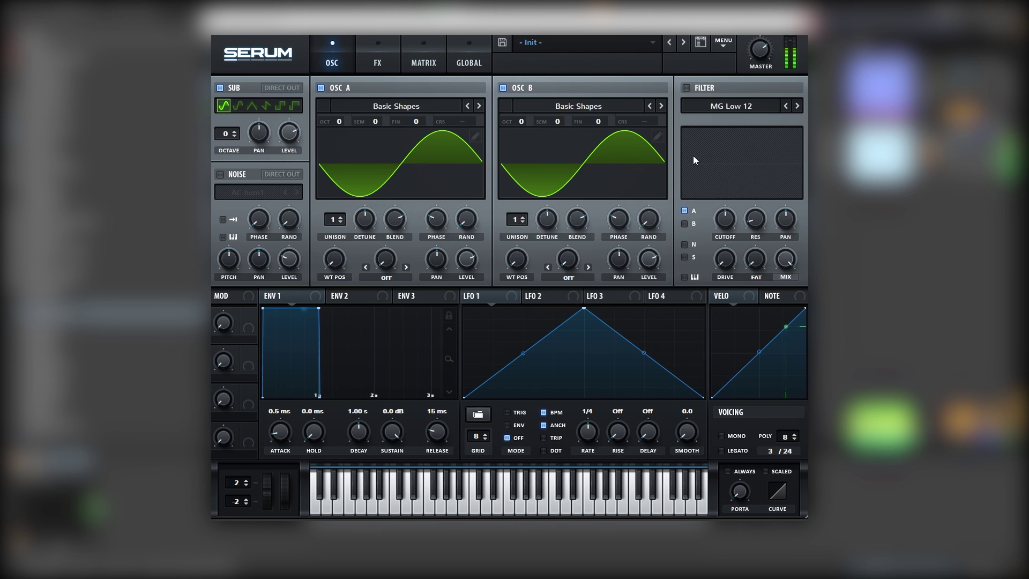
Step: Turn on the AC hum1 noise oscillator at a low level and show the effects rack
click(240, 178)
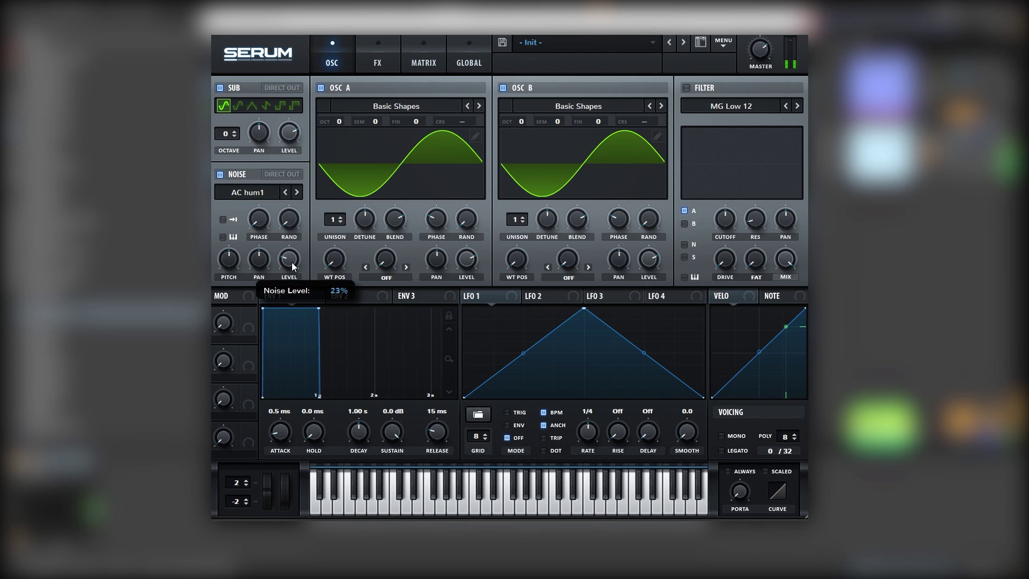
drag(292, 262, 292, 279)
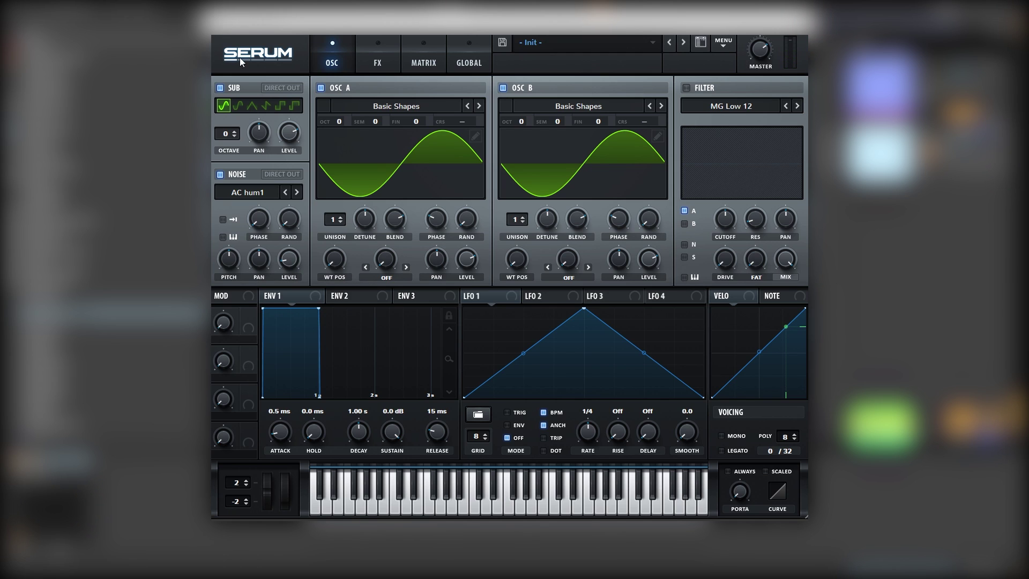
click(379, 58)
Step: Enable Distortion with its drive at 54% and add a Chorus effect
click(237, 112)
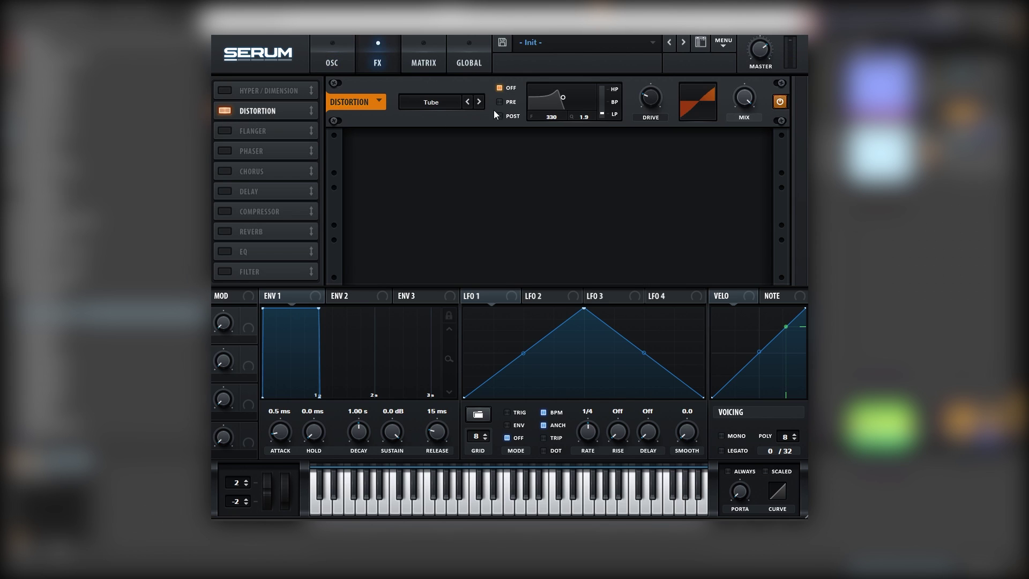
drag(650, 97, 684, 56)
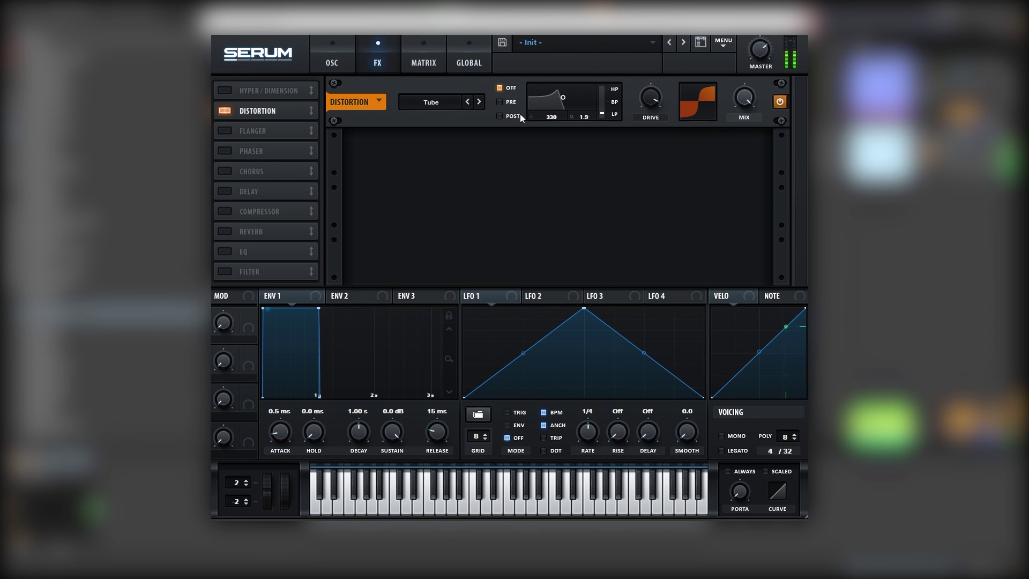
click(225, 171)
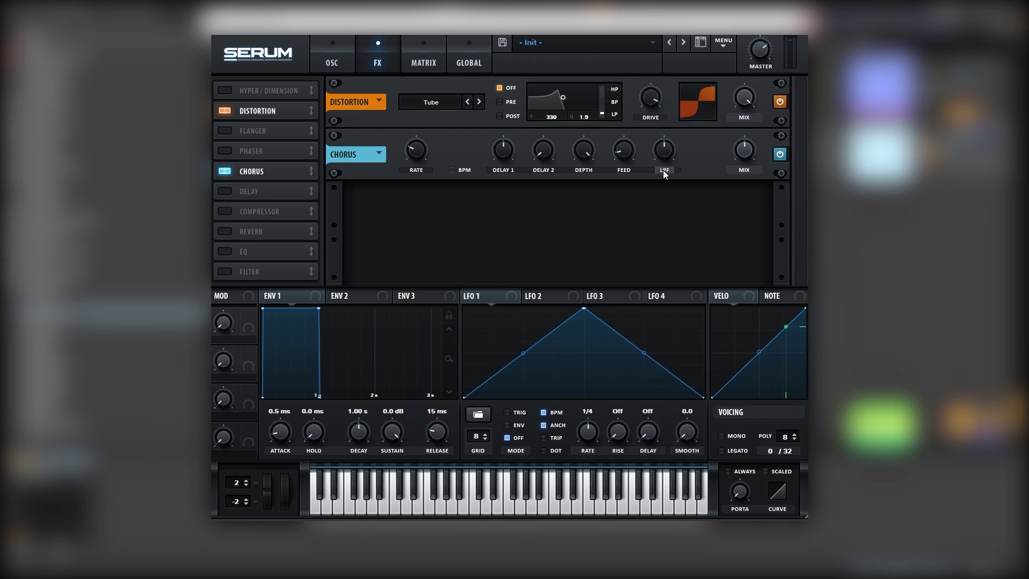
Step: Add a Hall Reverb at 20% mix and raise its low cut to 48%
mouse_move(667, 155)
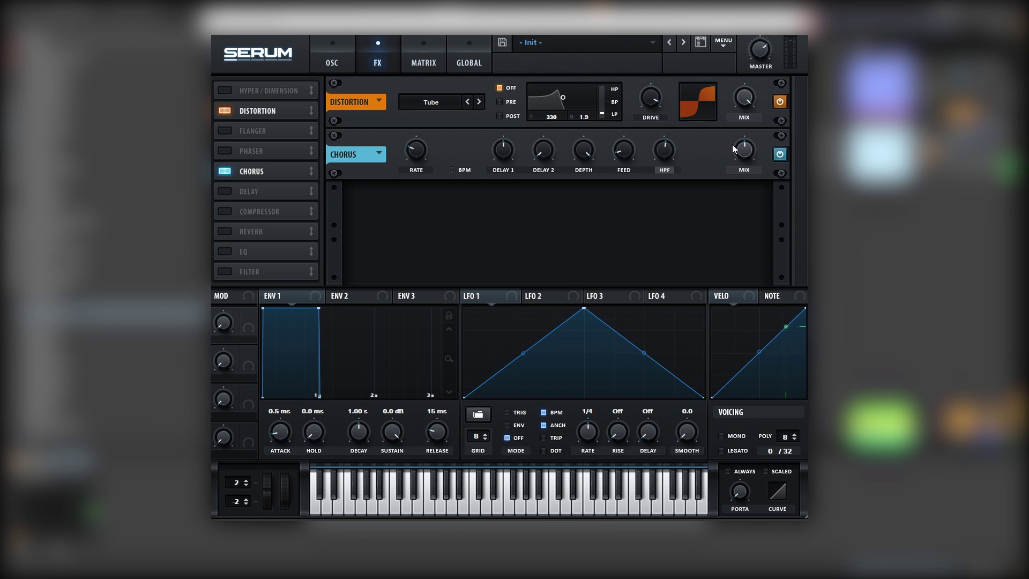
mouse_move(743, 155)
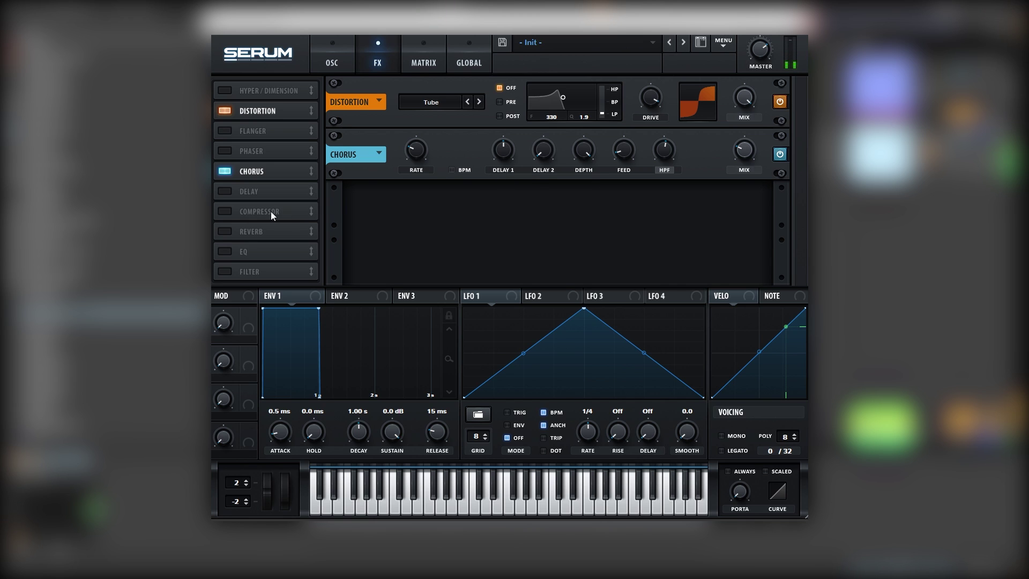
click(223, 231)
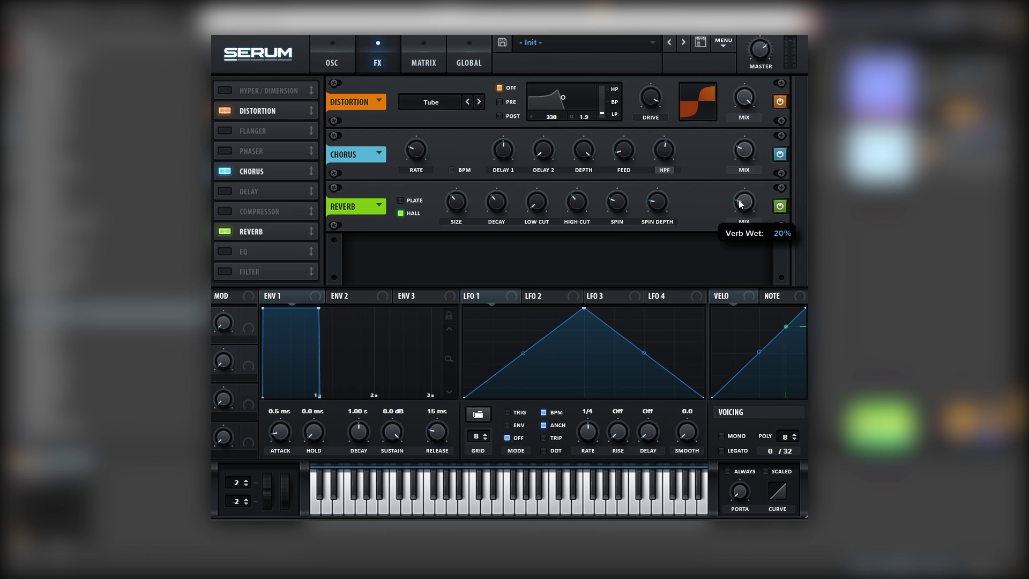
mouse_move(739, 203)
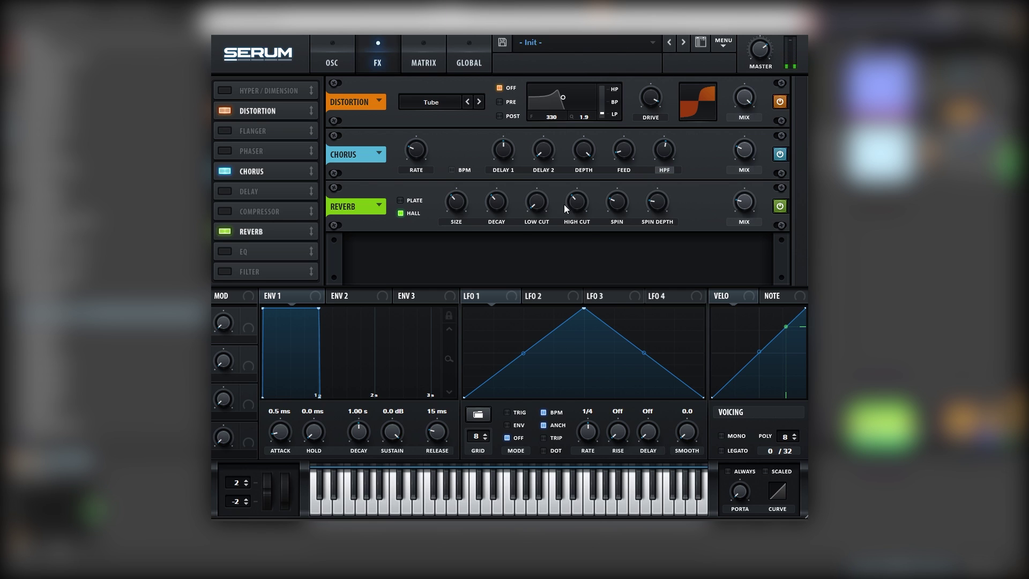
drag(541, 204, 562, 173)
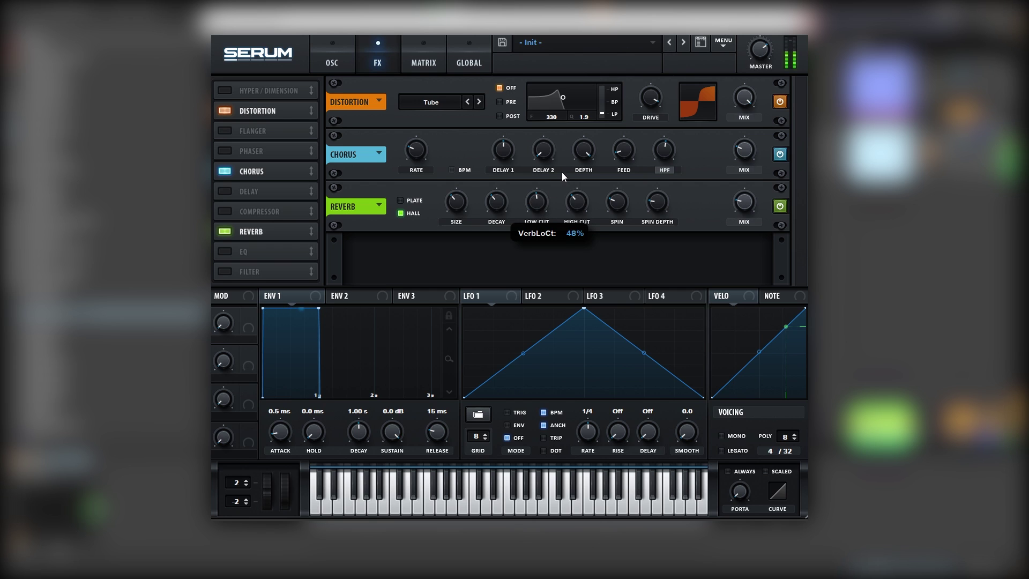
Step: Add an EQ, lower its low-band Q, and route LFO 1 to its high-band gain
click(225, 253)
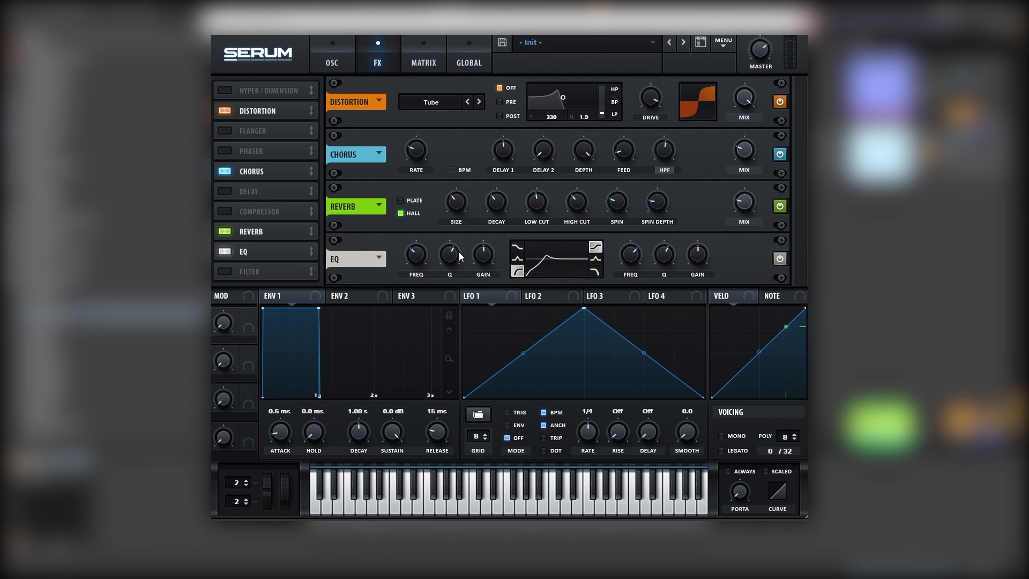
drag(459, 254, 452, 314)
drag(526, 292, 699, 250)
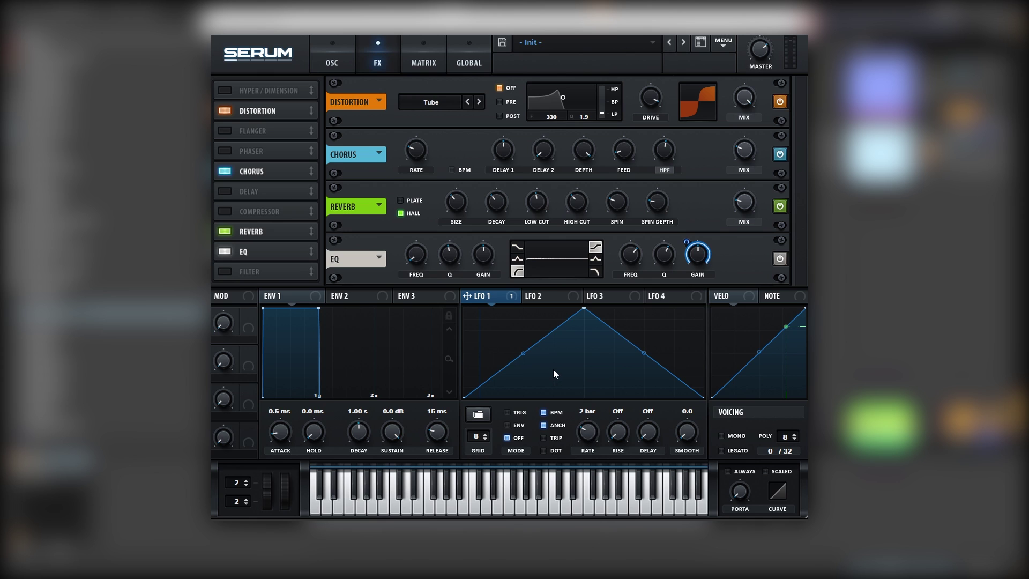
Step: Reshape LFO 1 into a curved 2-bar rise followed by a sharp drop
drag(583, 309, 583, 326)
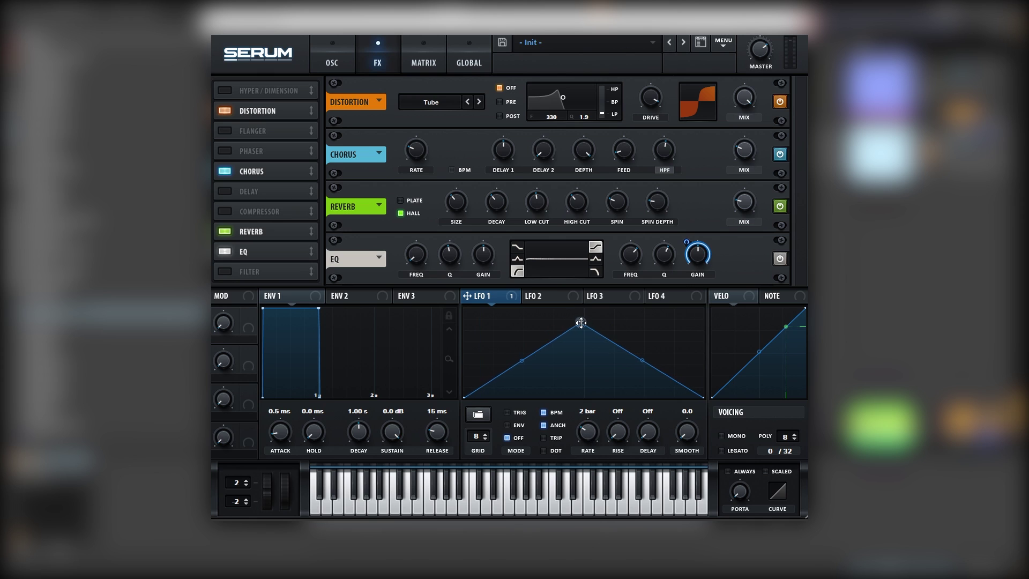
drag(643, 361, 589, 419)
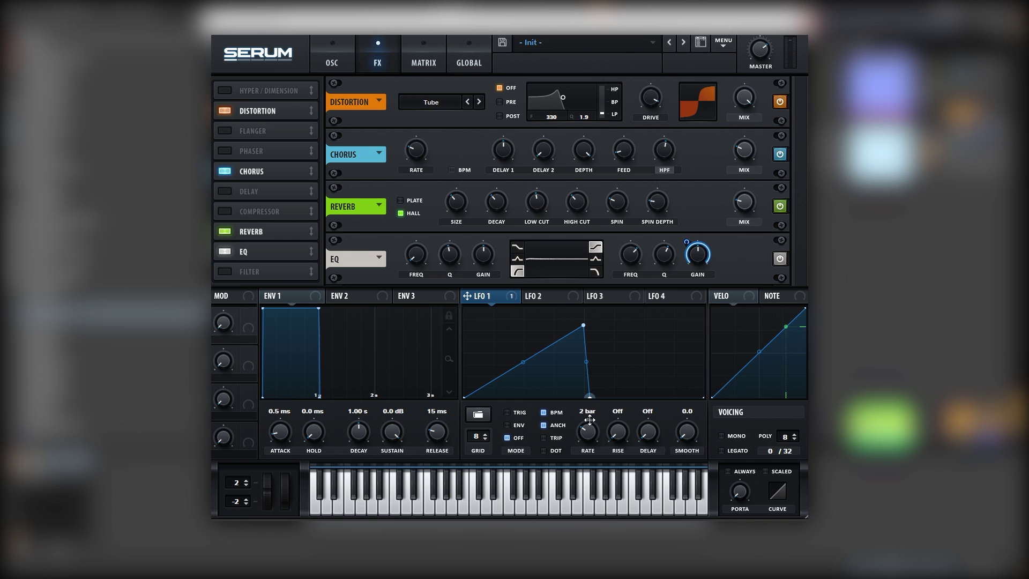
drag(584, 371, 585, 378)
drag(546, 347, 552, 340)
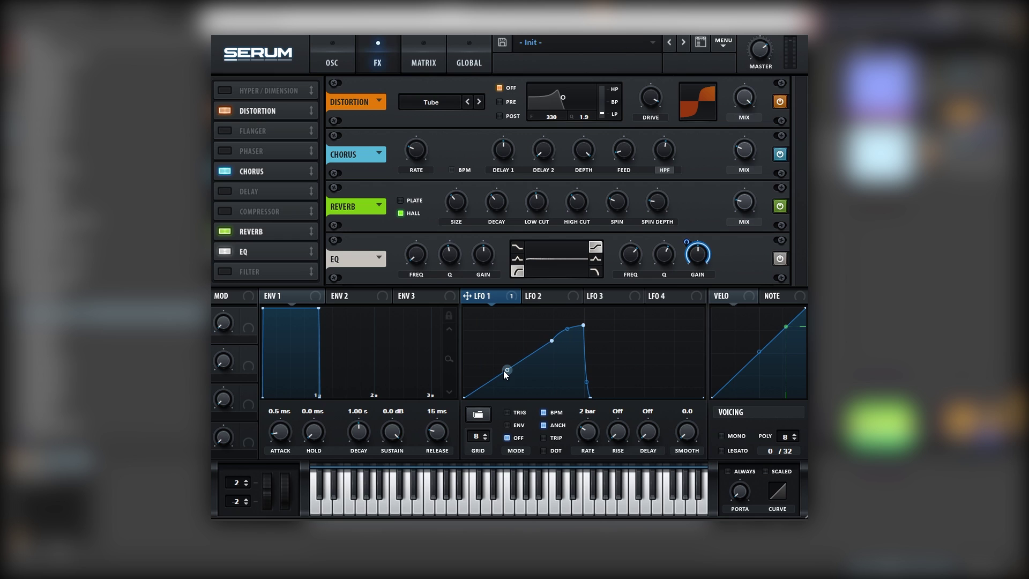
drag(507, 369, 506, 375)
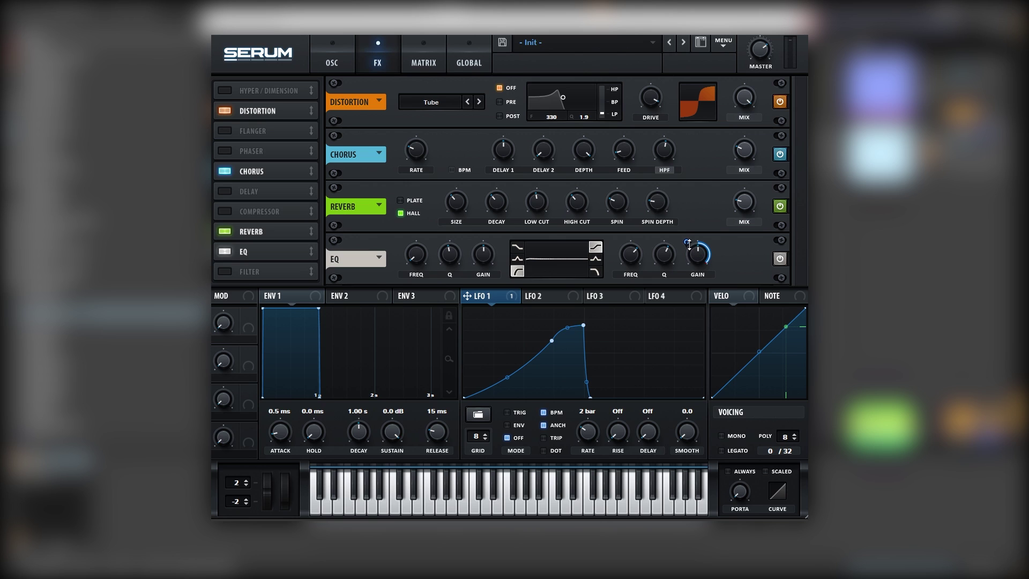
drag(689, 244, 683, 284)
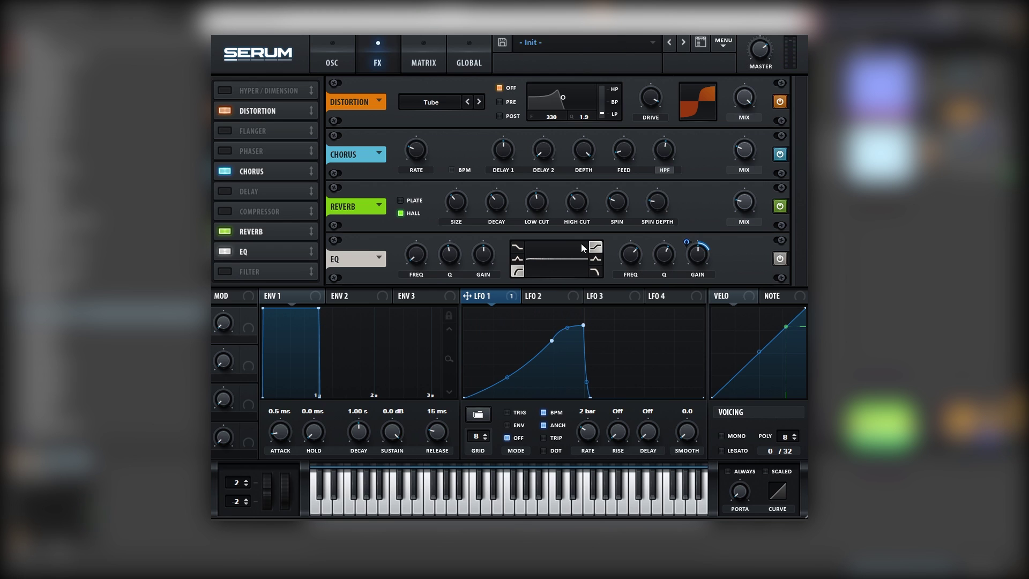
click(596, 260)
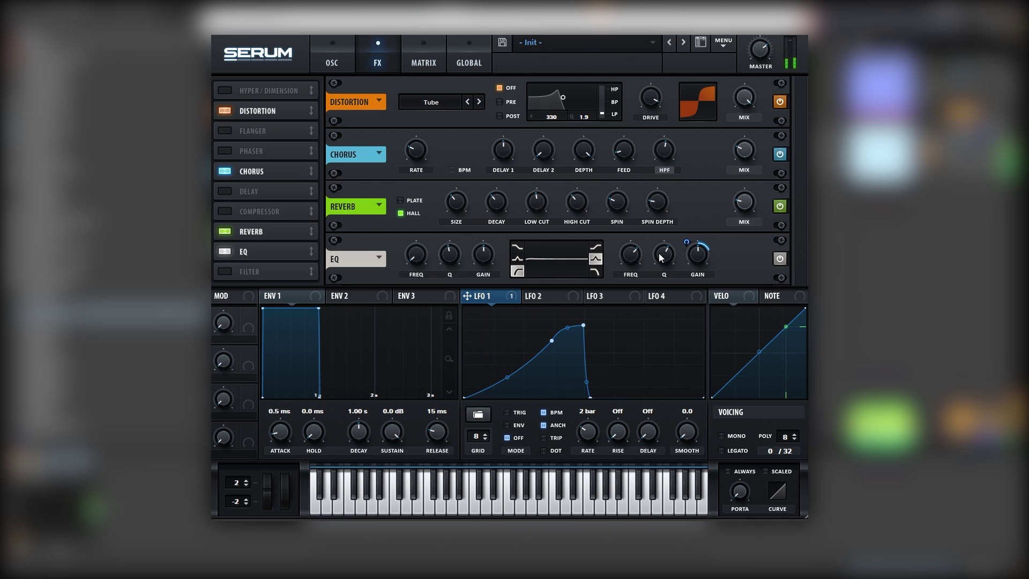
drag(658, 256, 654, 269)
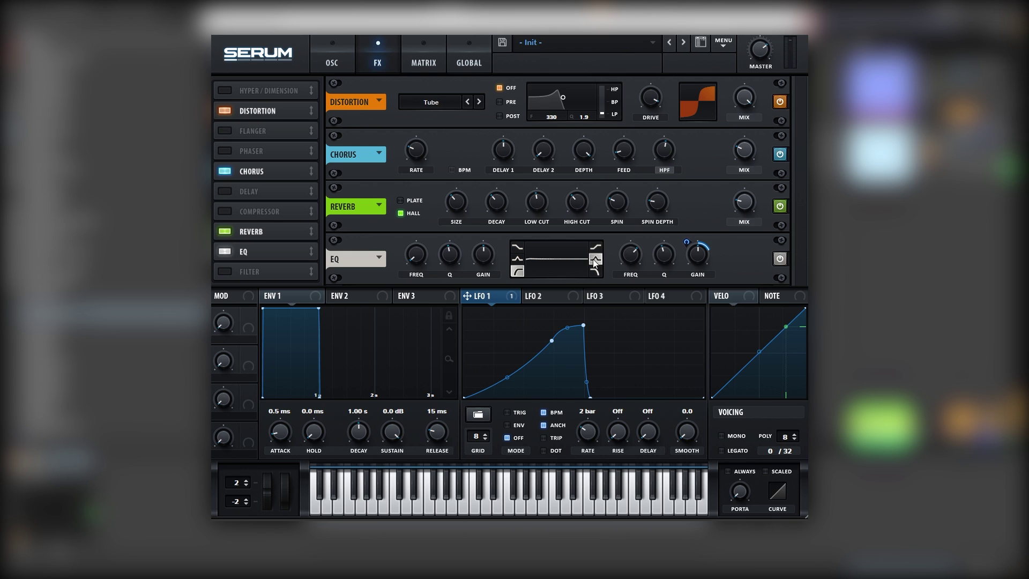
drag(622, 252, 615, 275)
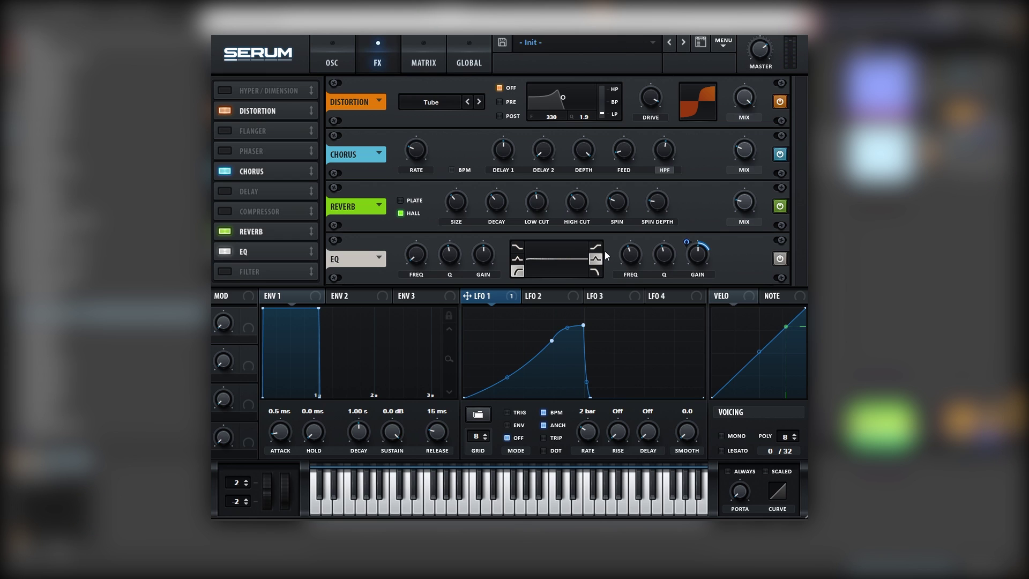
Step: Transpose OSC A +1 oct +7 semitones, OSC B +3 oct +2, and modulate B's level with LFO 1 (43)
click(341, 64)
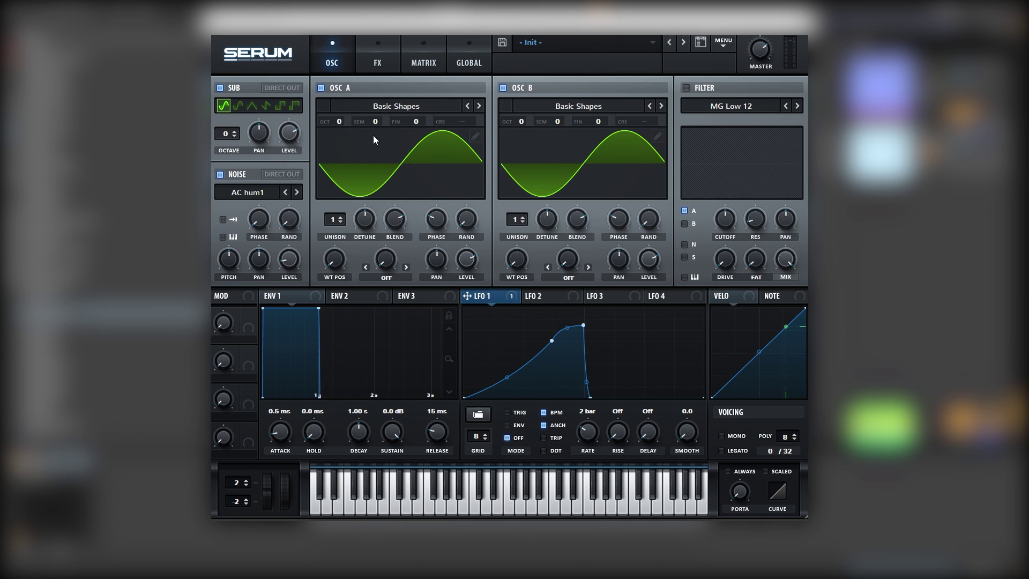
drag(340, 121, 378, 83)
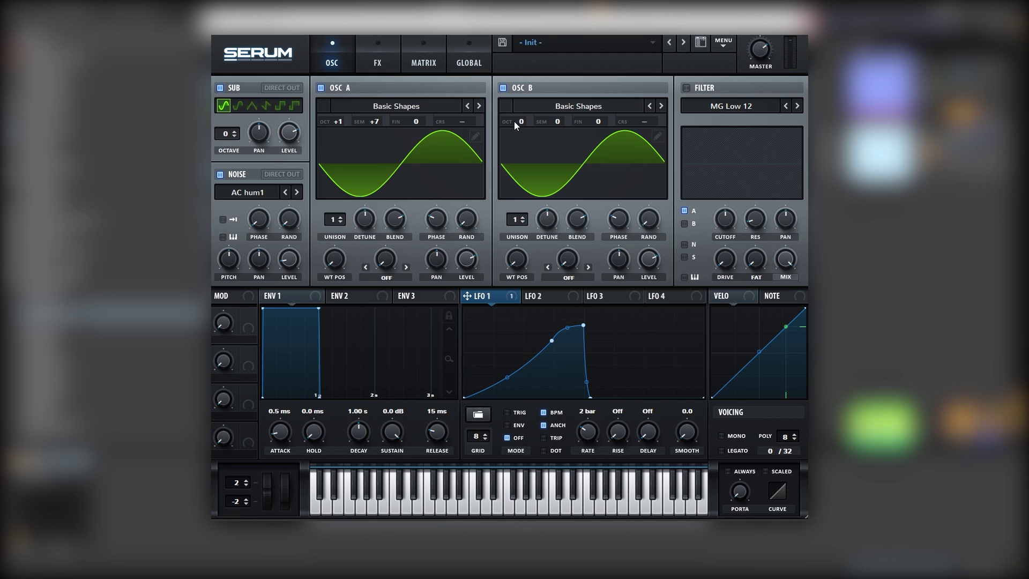
drag(513, 121, 516, 108)
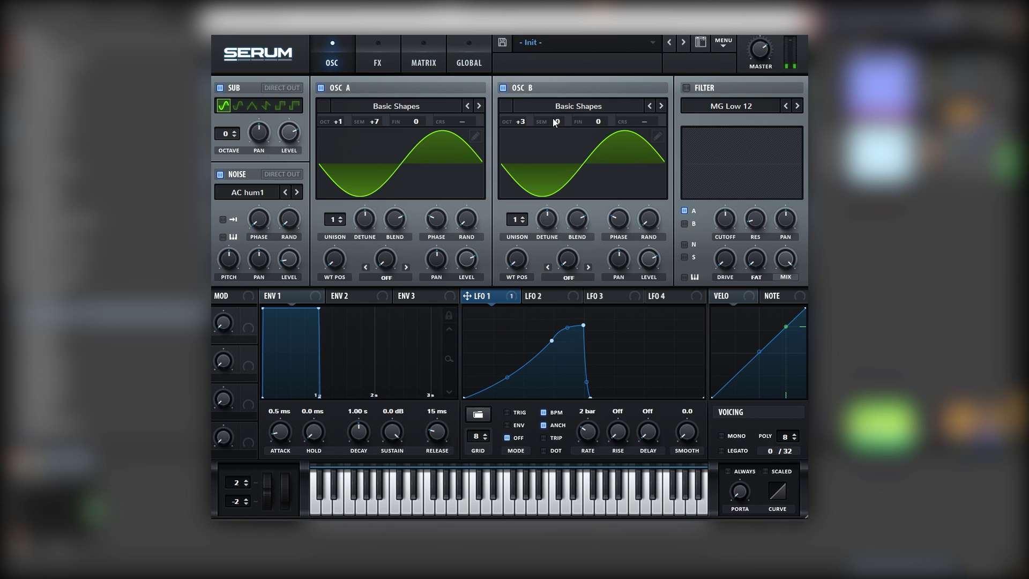
drag(554, 120, 555, 110)
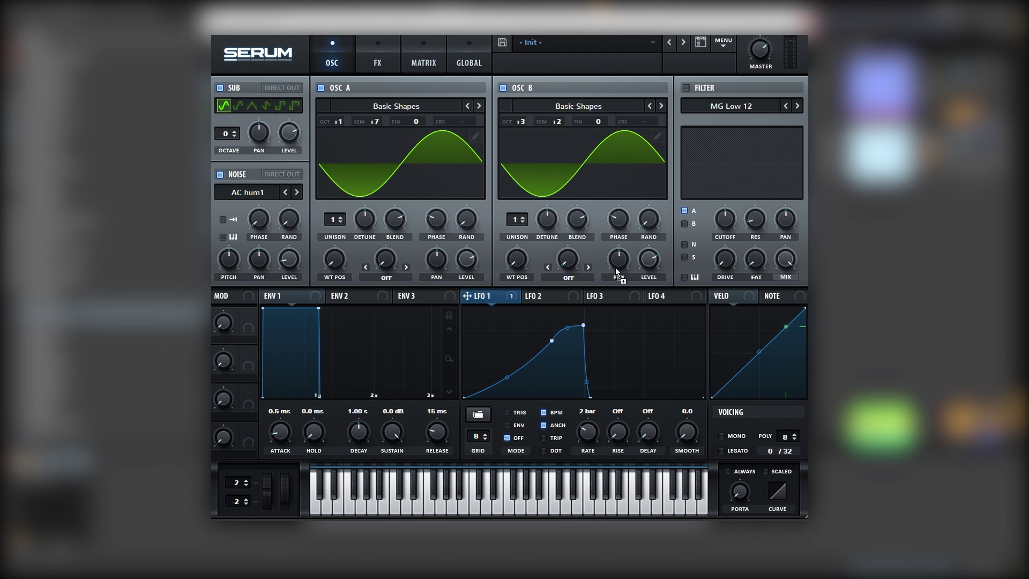
drag(618, 273, 405, 137)
Step: Set LFO 1 to TRIG mode and route it to oscillator A's level at amount 32
click(350, 88)
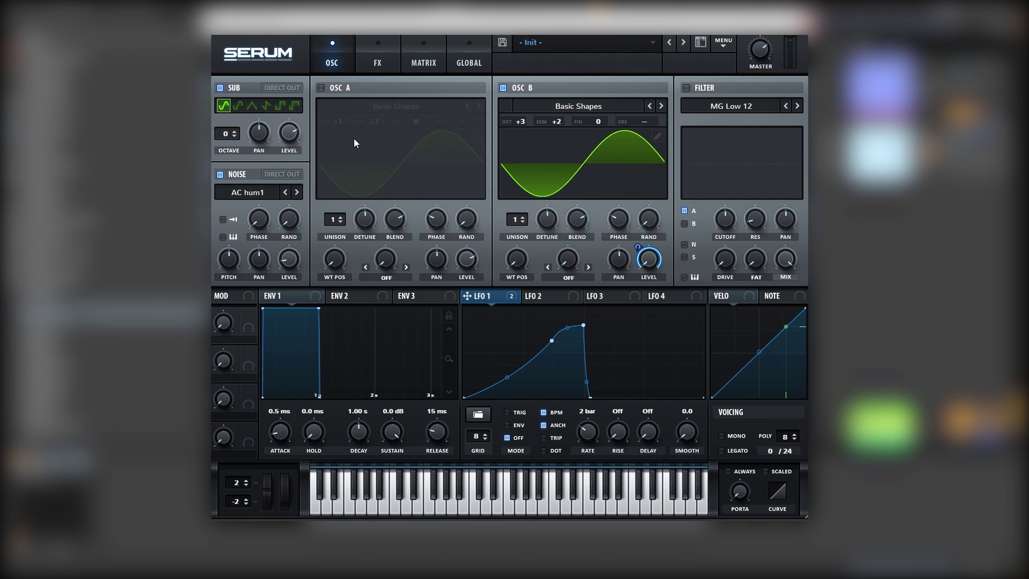
click(517, 413)
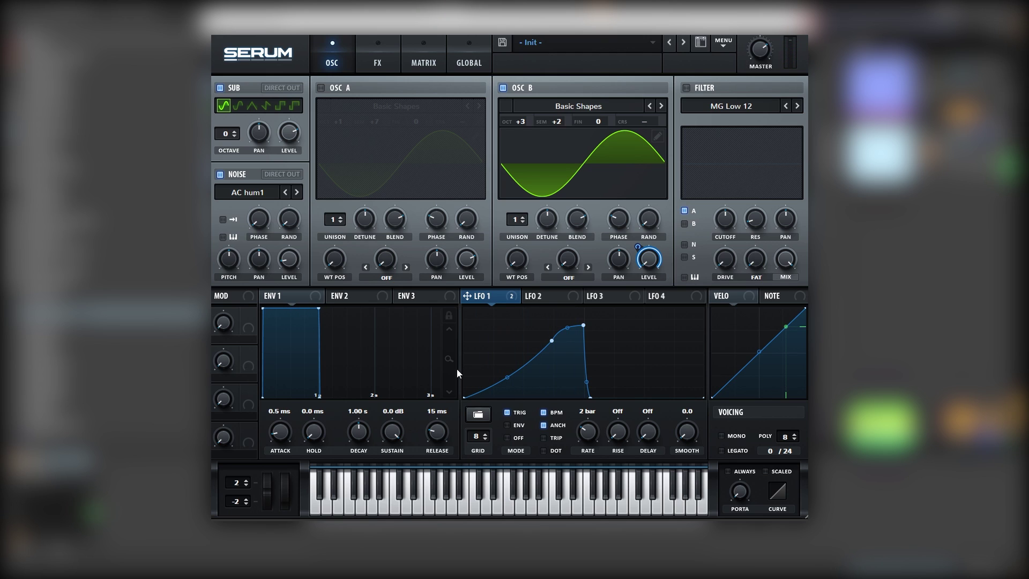
click(342, 88)
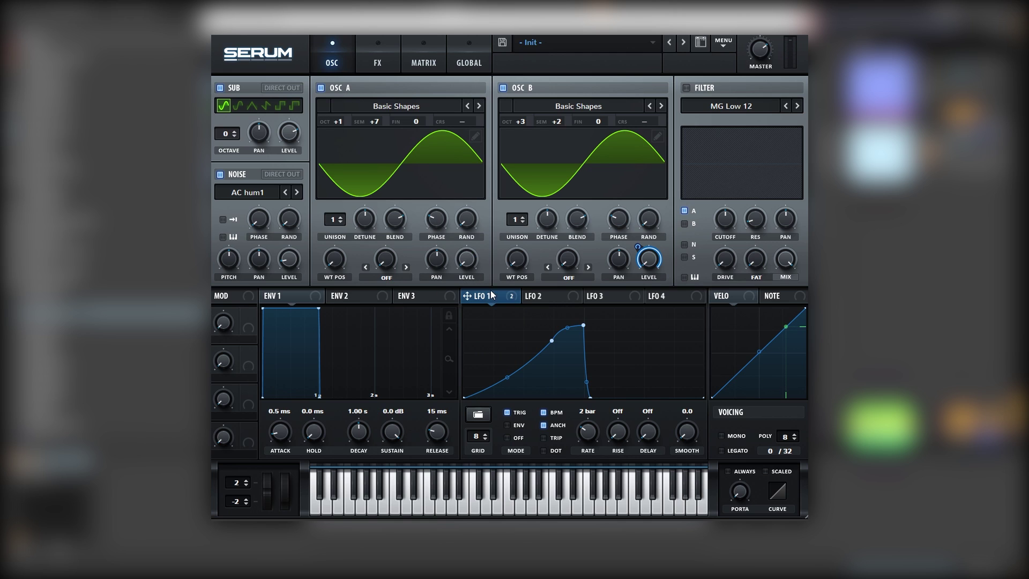
drag(491, 296, 451, 279)
mouse_move(291, 134)
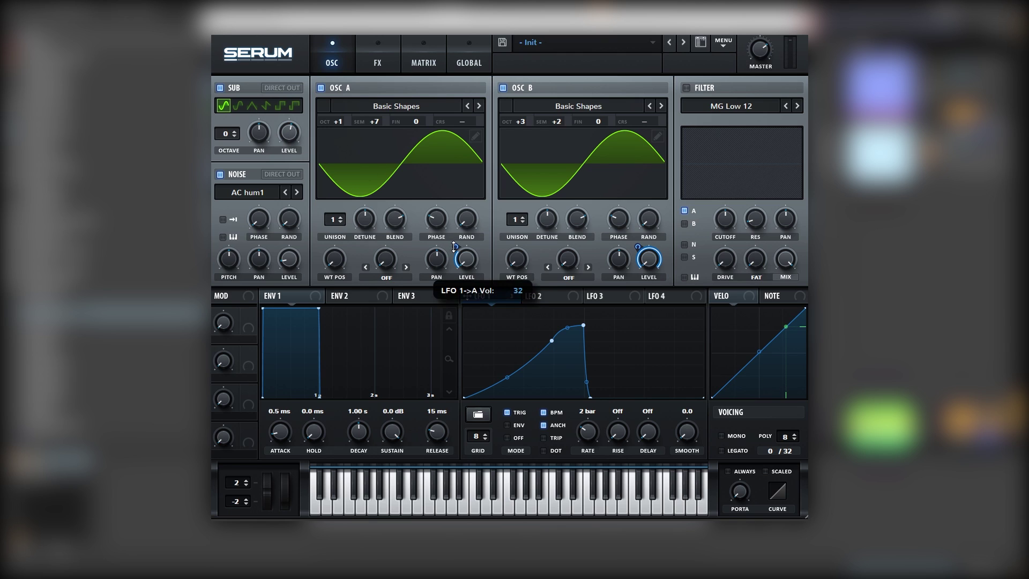
drag(455, 247, 460, 239)
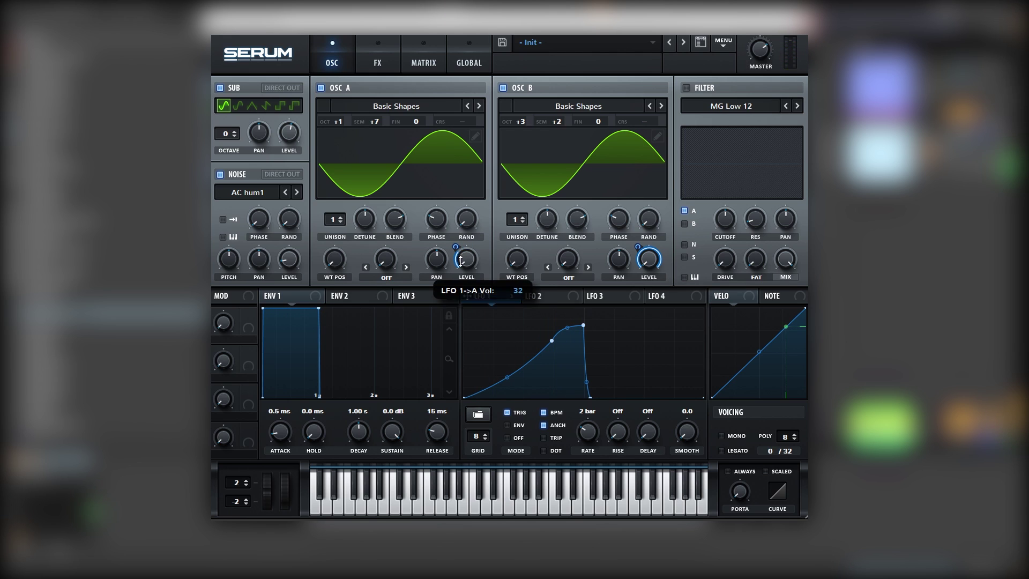
Step: Change the distortion type to Sine Shaper with more drive, then return to the oscillators
mouse_move(294, 257)
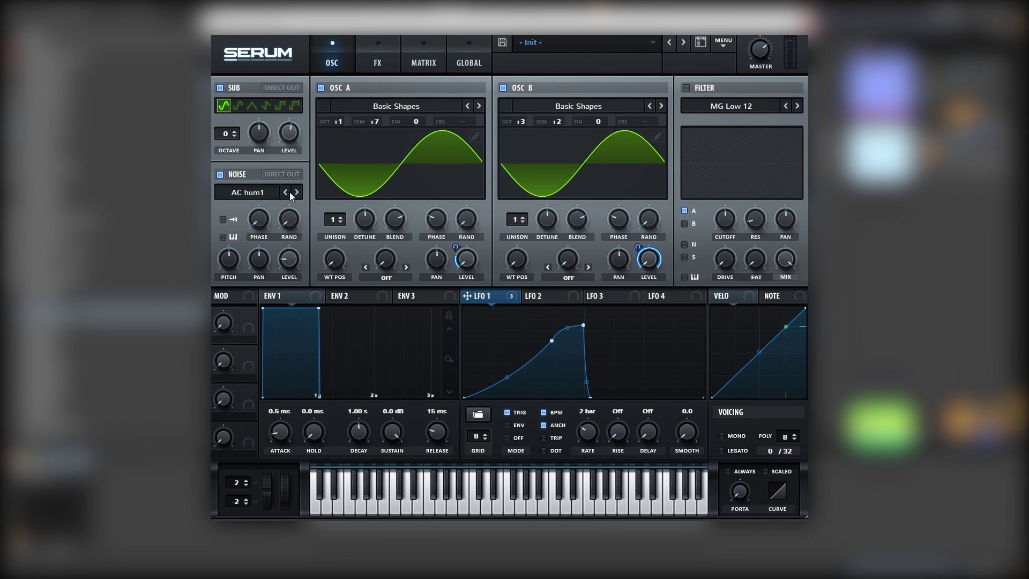
click(367, 67)
click(430, 104)
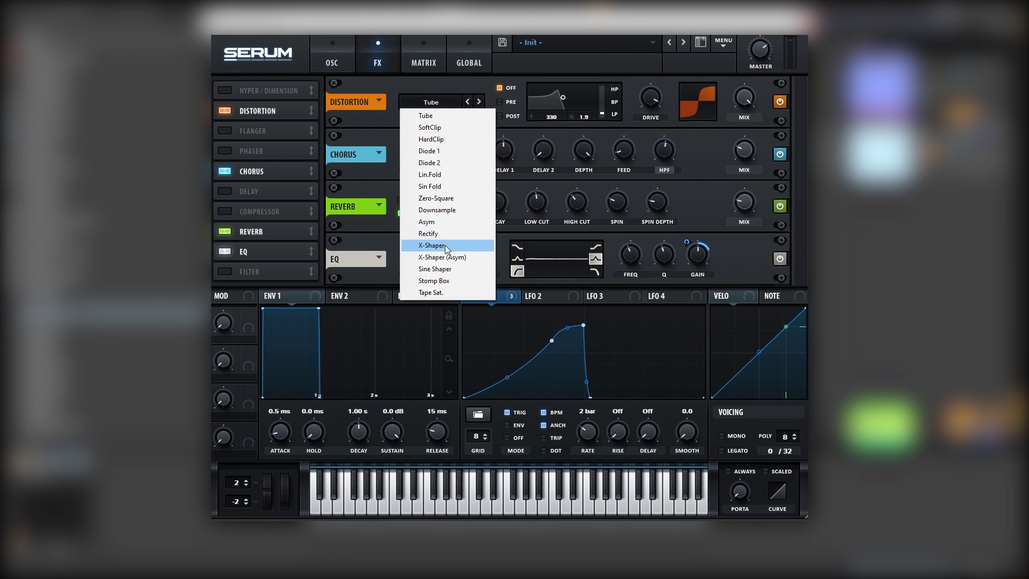
click(444, 270)
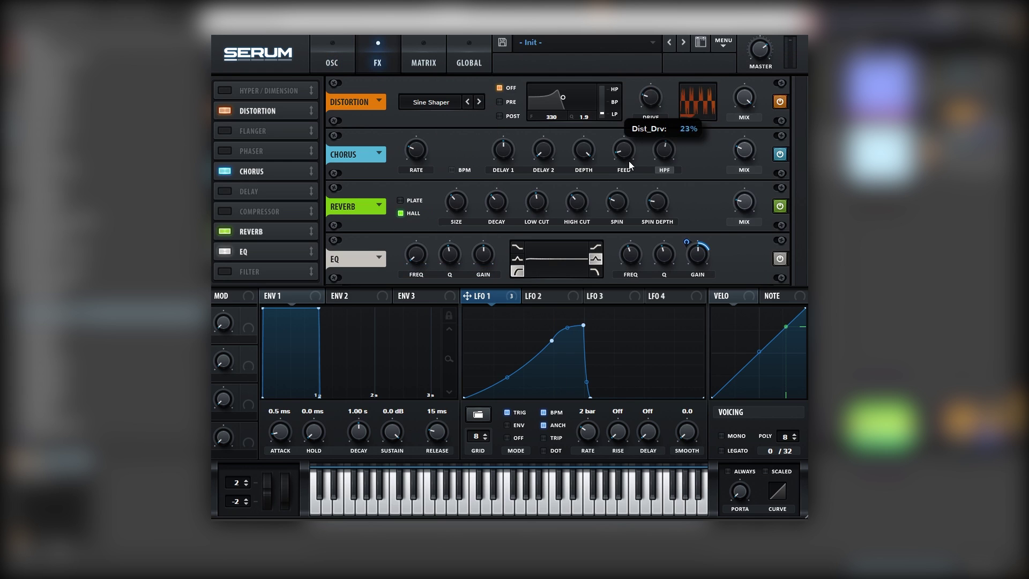
scroll(642, 100, up, 3)
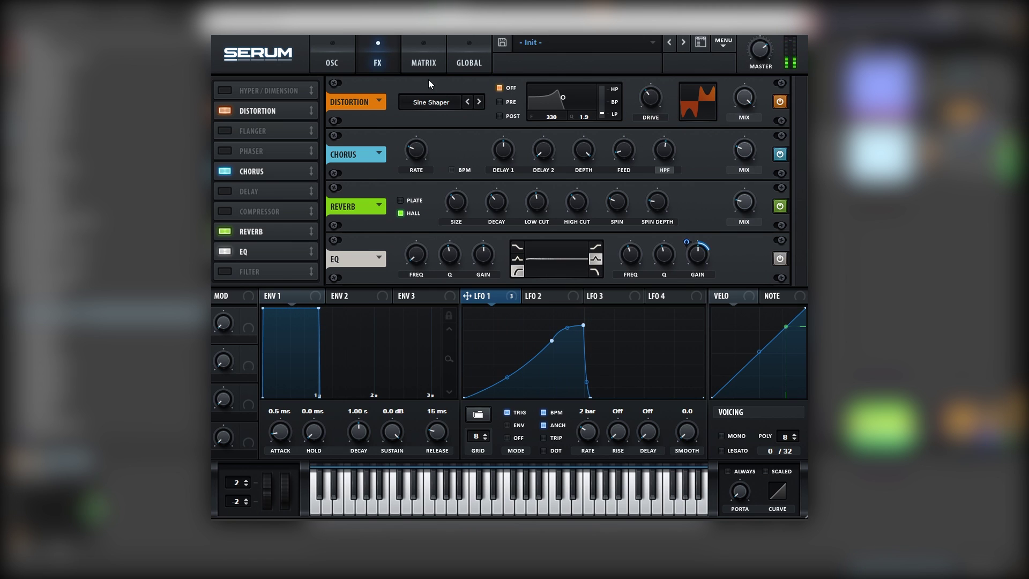
click(332, 60)
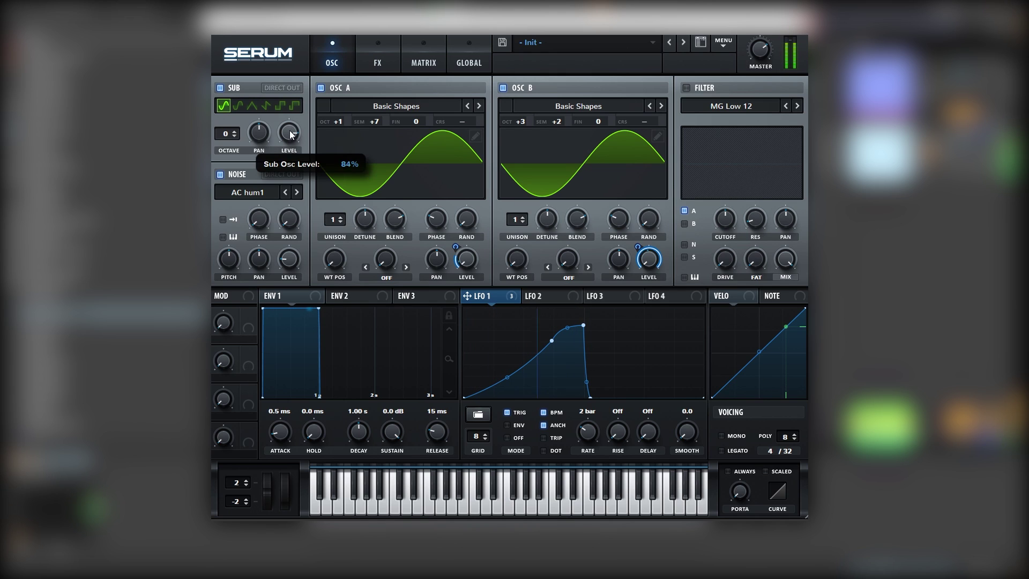
mouse_move(464, 245)
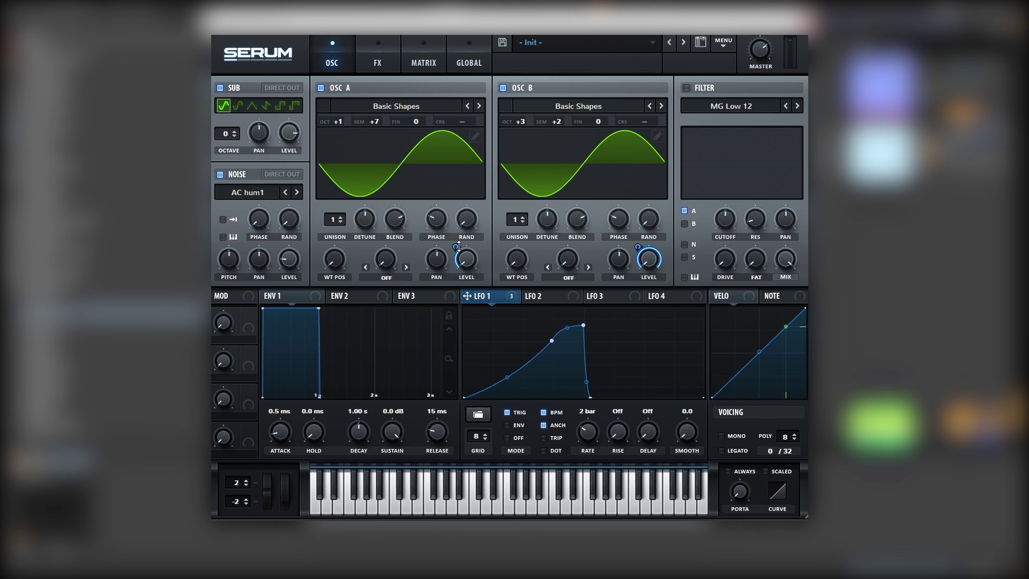
Step: Set the distortion type back to Tube and raise LFO 1's peak point slightly
click(377, 59)
click(431, 102)
click(423, 111)
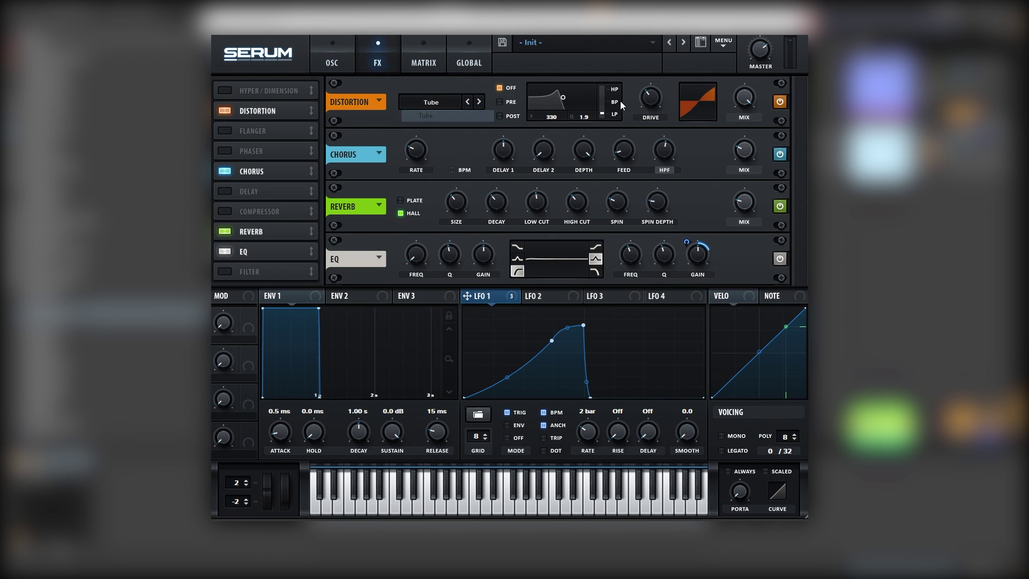
click(332, 59)
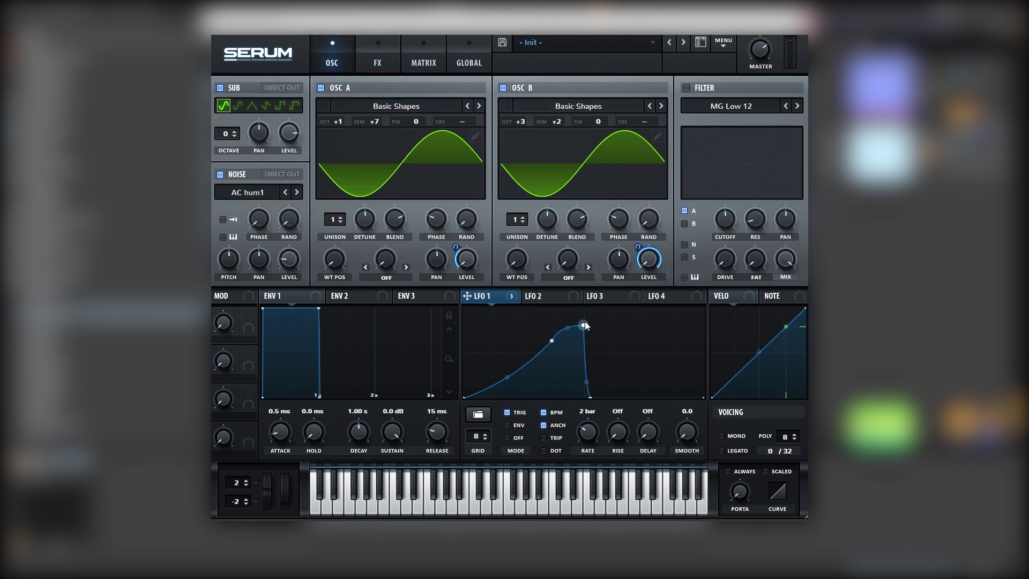
drag(583, 325, 582, 320)
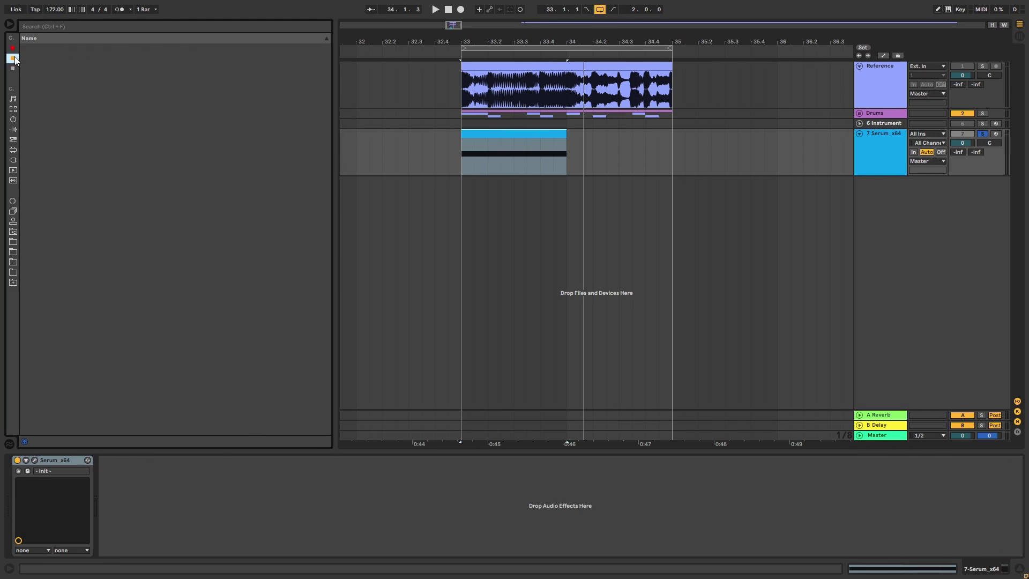
Step: Add iZotope Trash 2 after Serum, switch it to Multiband, and audition the clip
drag(42, 49, 203, 494)
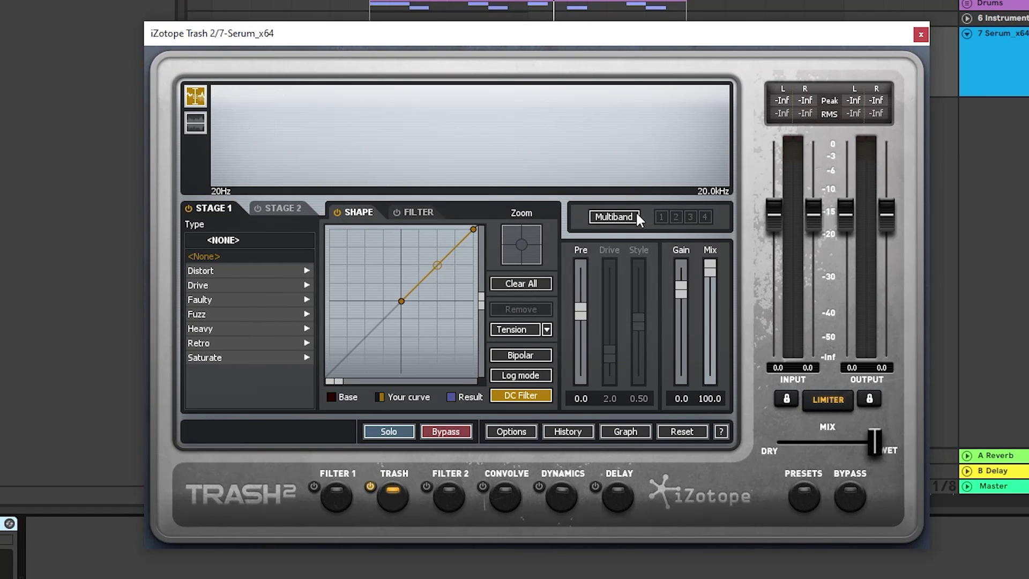
click(634, 241)
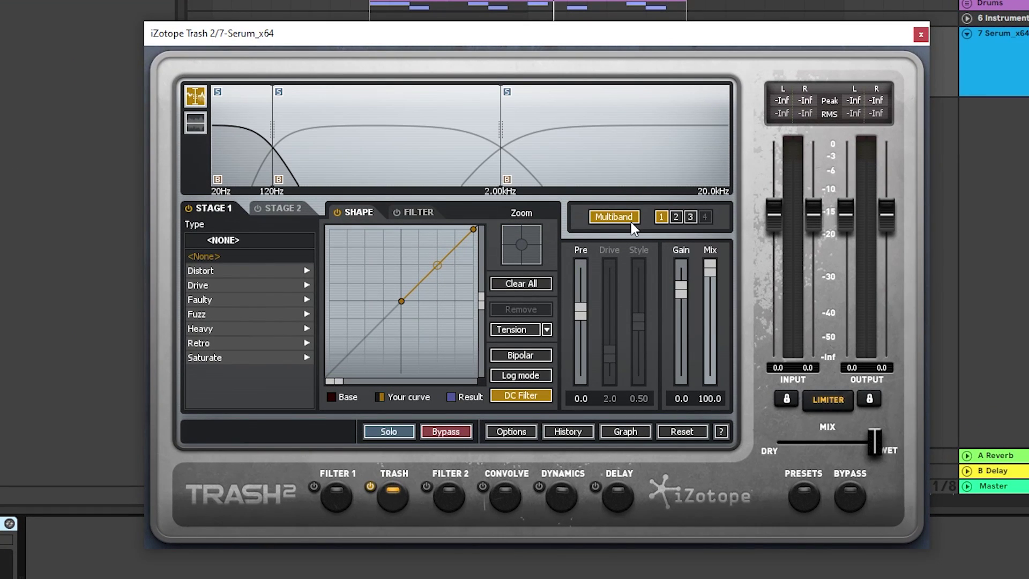
key(space)
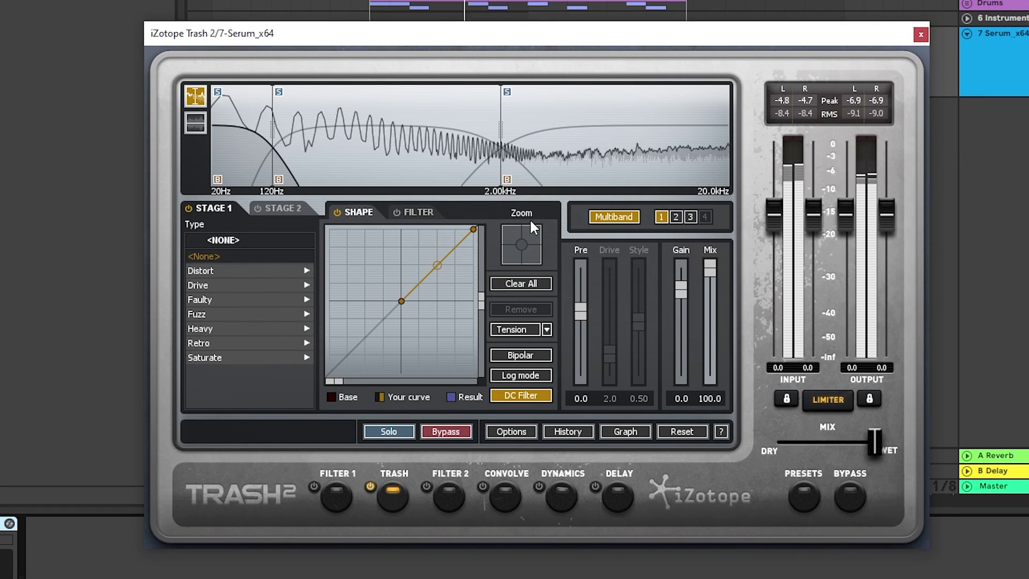
key(space)
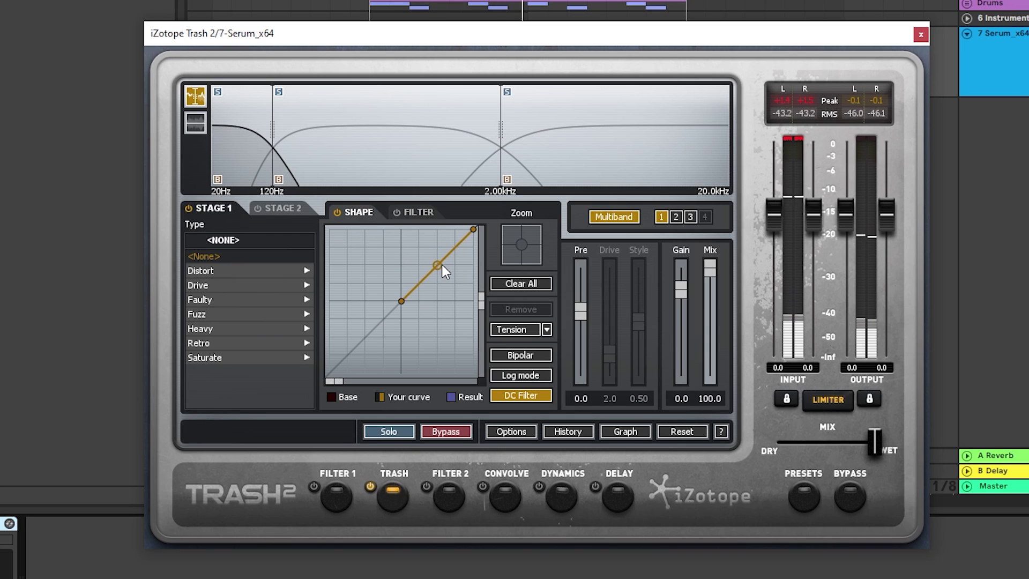
Step: Bend the low and high bands' shape curves toward saturation and play the result
drag(438, 265, 440, 256)
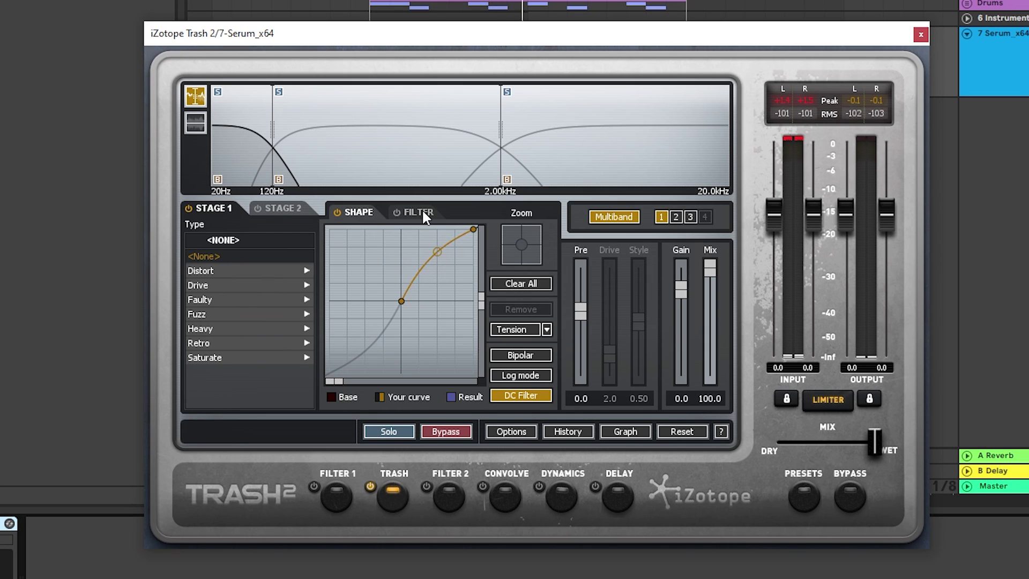
click(423, 161)
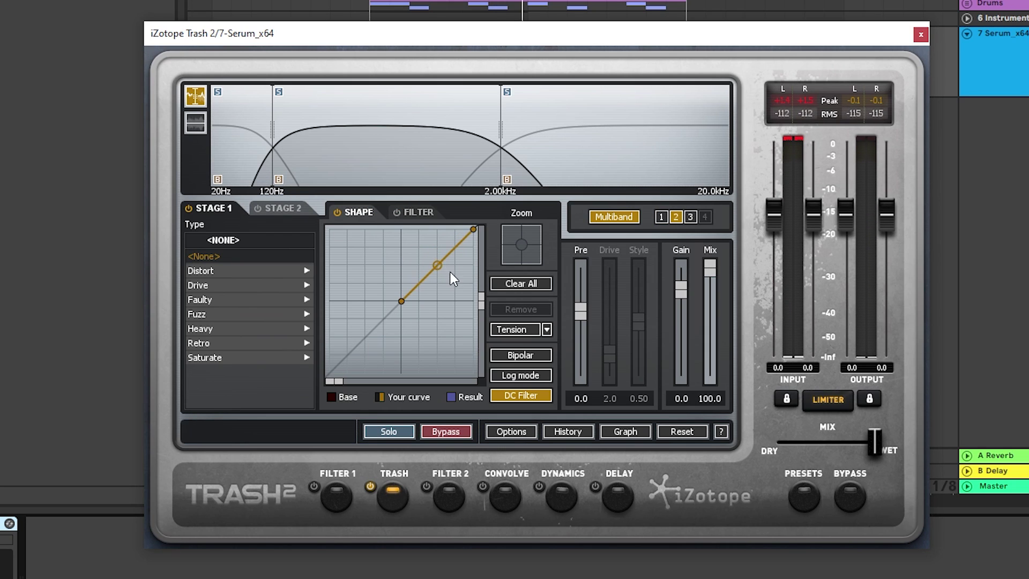
click(538, 166)
drag(440, 263, 442, 233)
key(space)
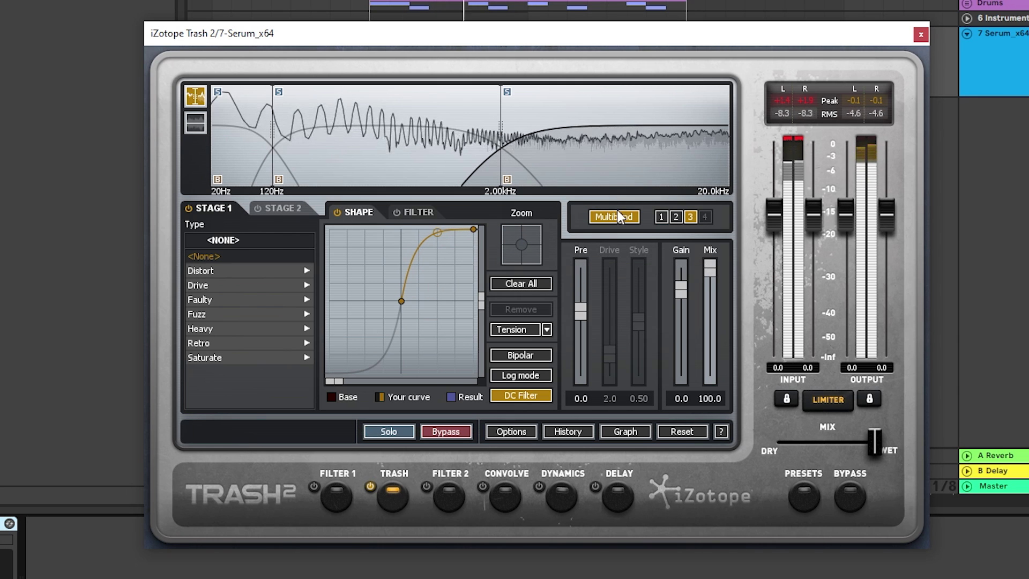
Step: Insert EQ Eight with band 3 boosted 8 dB at 220 Hz, followed by a Saturator
click(920, 35)
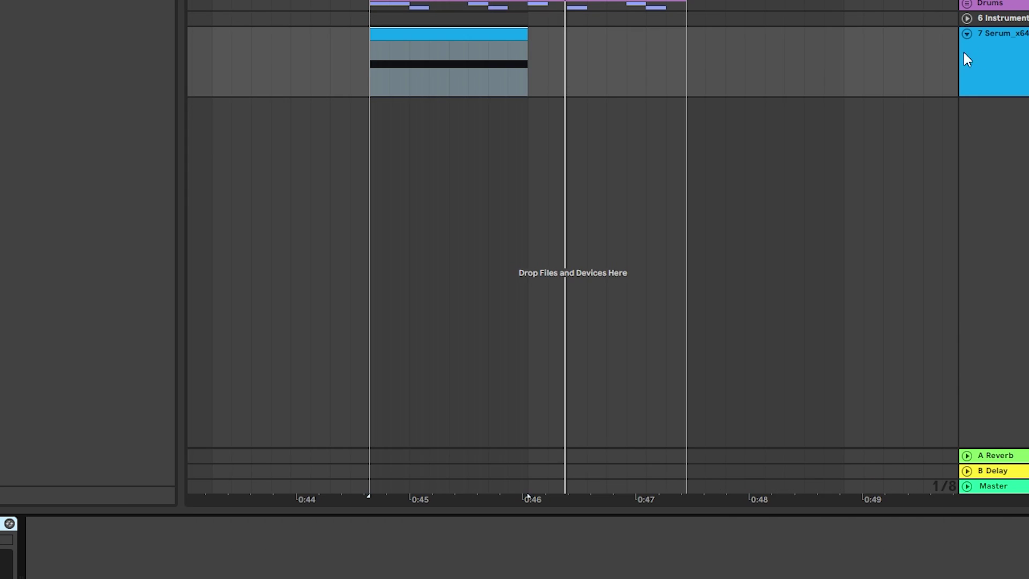
drag(81, 120, 133, 564)
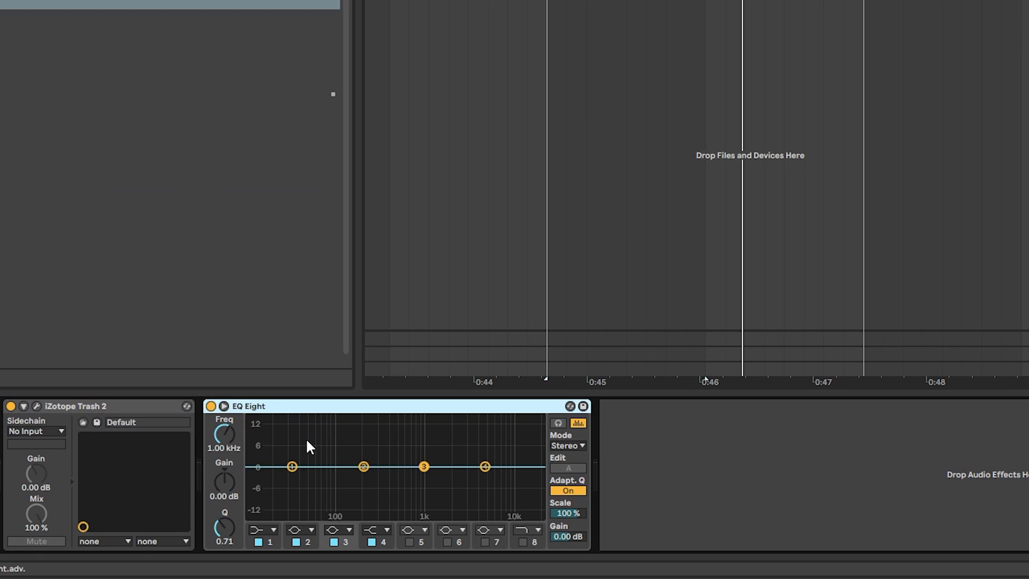
key(space)
drag(423, 466, 411, 437)
key(space)
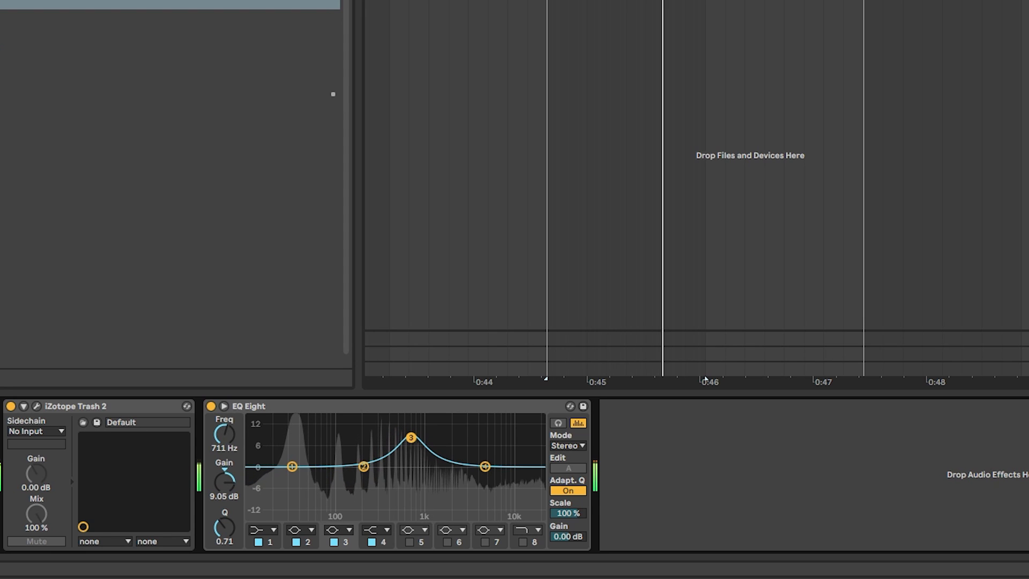
key(space)
key(space)
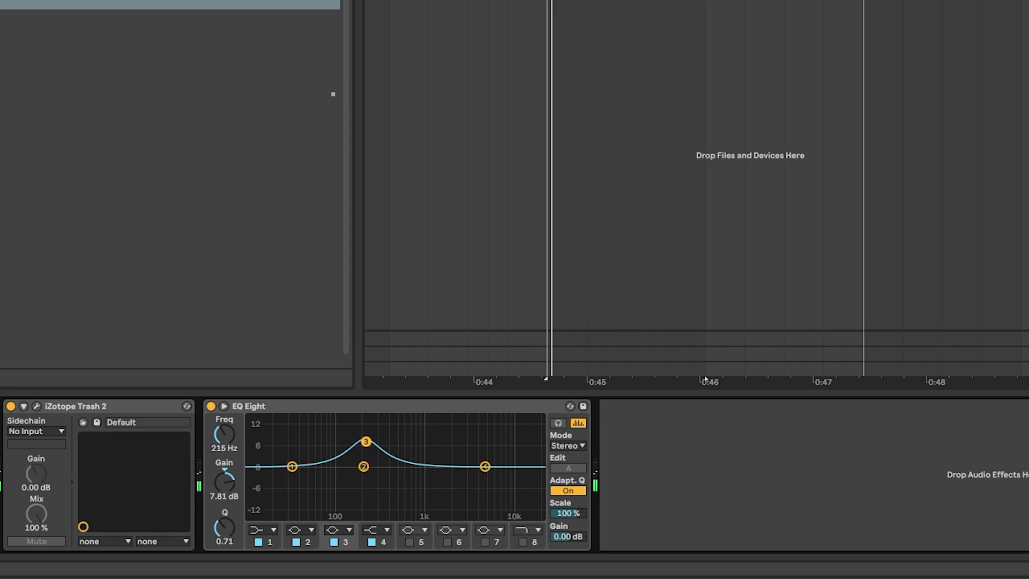
key(space)
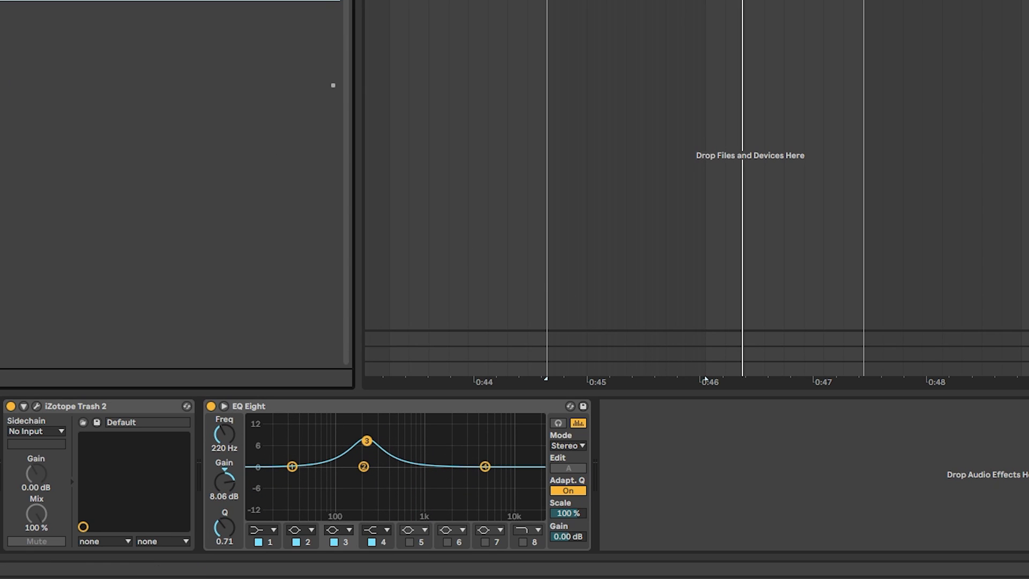
drag(160, 292, 696, 466)
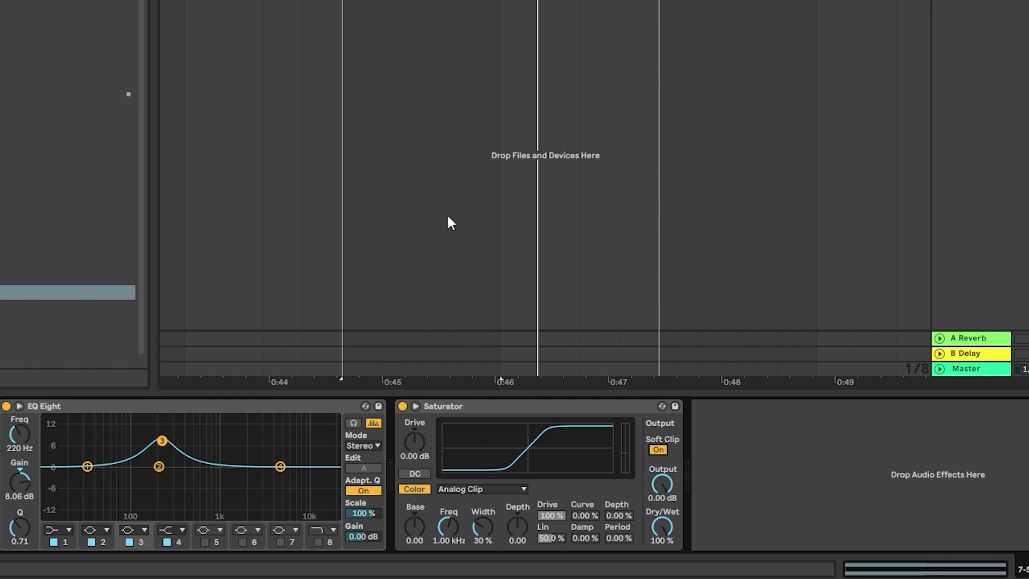
Step: Audition the bass, then add a Utility to the chain's end and show its Gain automation
key(space)
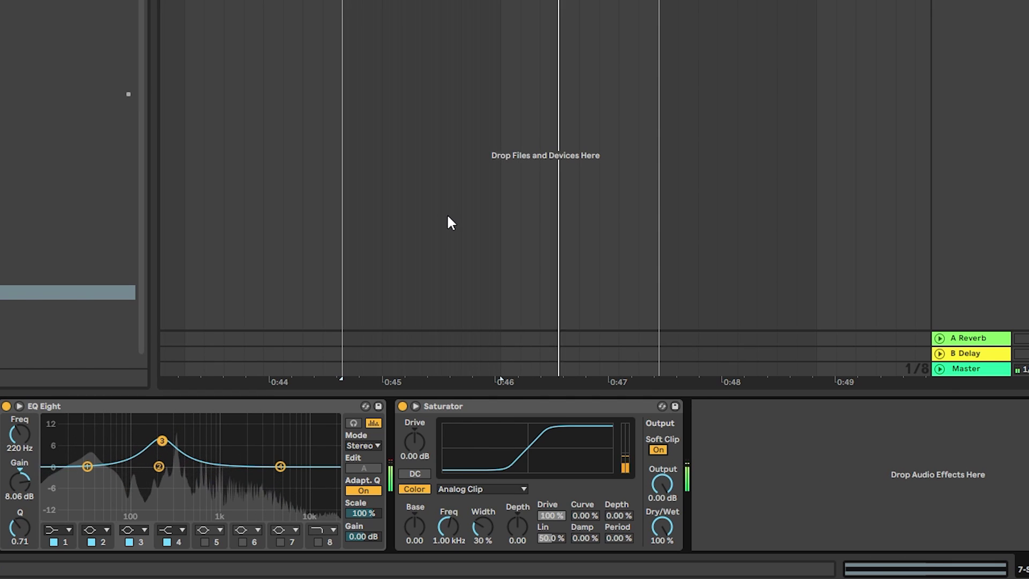
key(space)
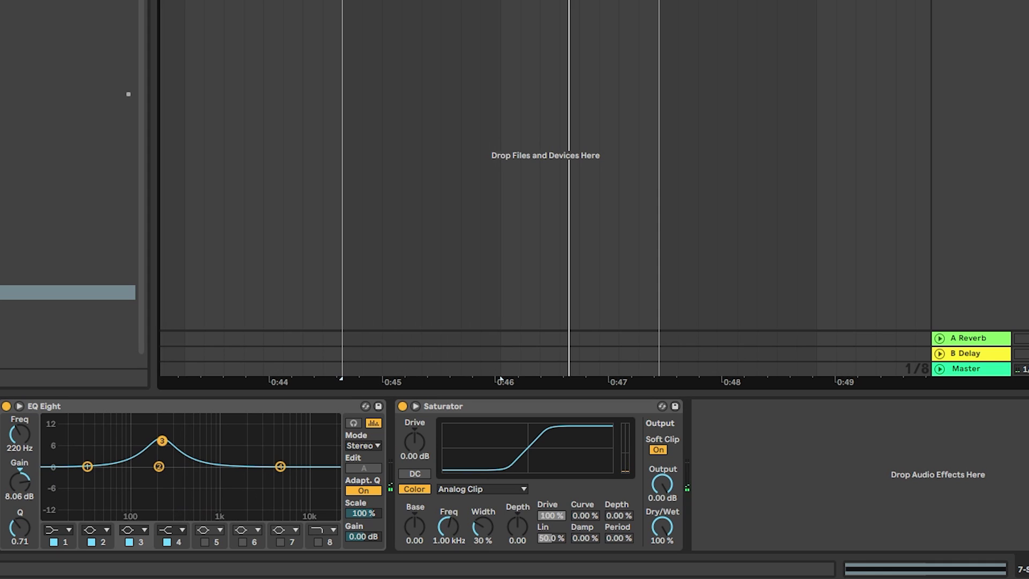
key(space)
key(space)
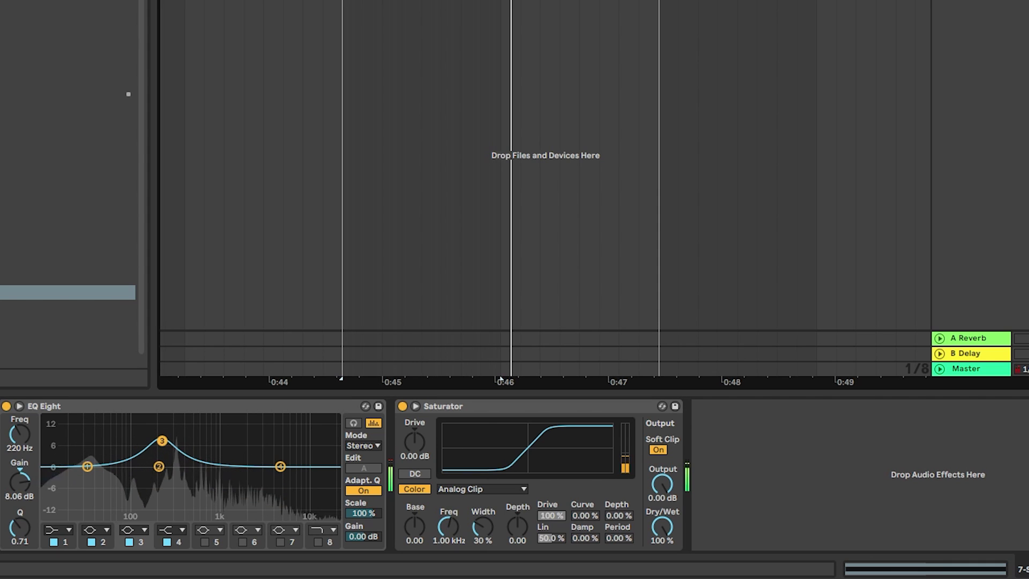
click(779, 455)
drag(780, 456, 780, 456)
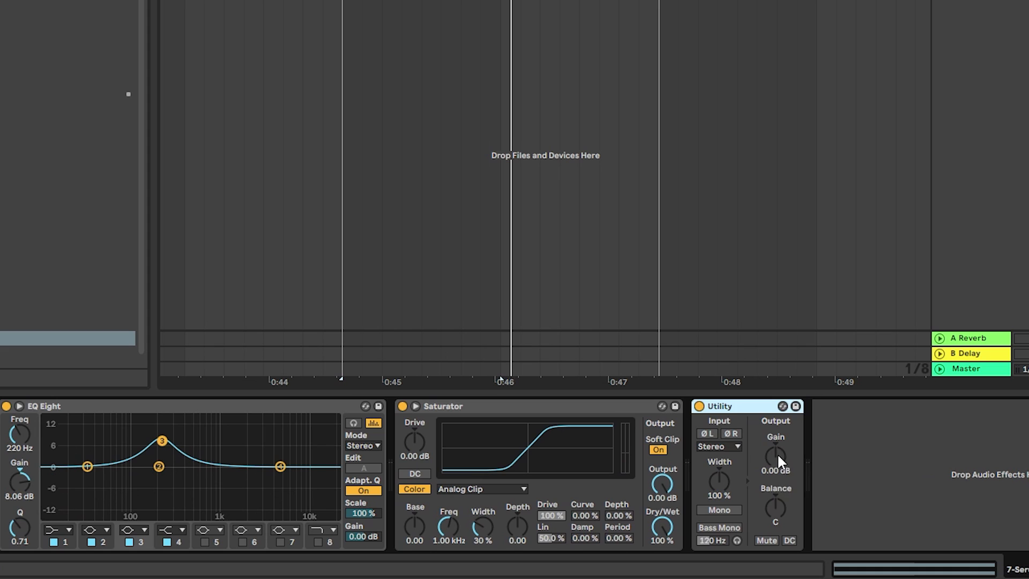
right_click(778, 455)
click(803, 460)
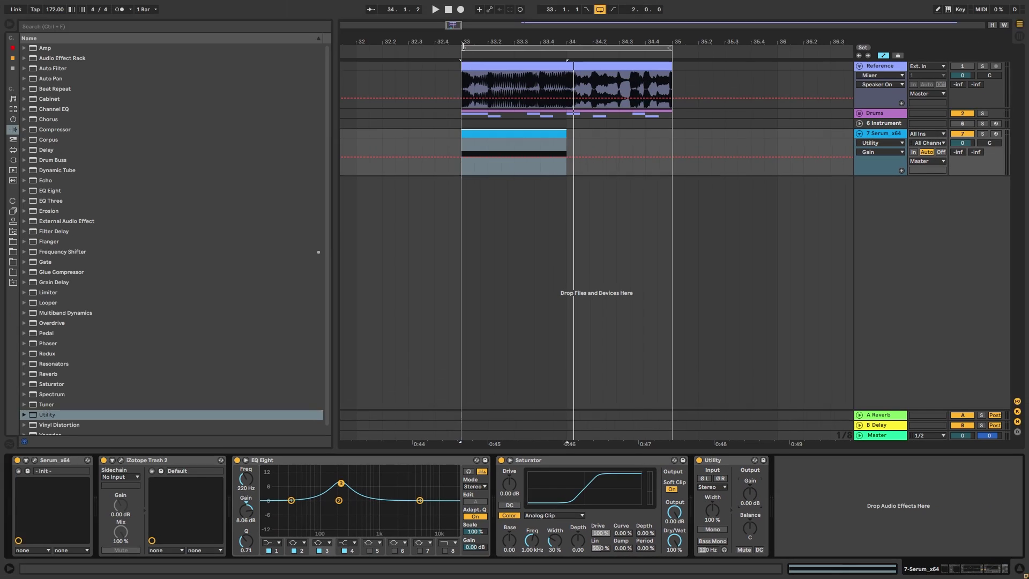
Step: Pull the Utility gain down to silence after bar 33 and solo the Serum and Drums tracks
drag(464, 46, 481, 118)
drag(461, 157, 467, 175)
click(465, 136)
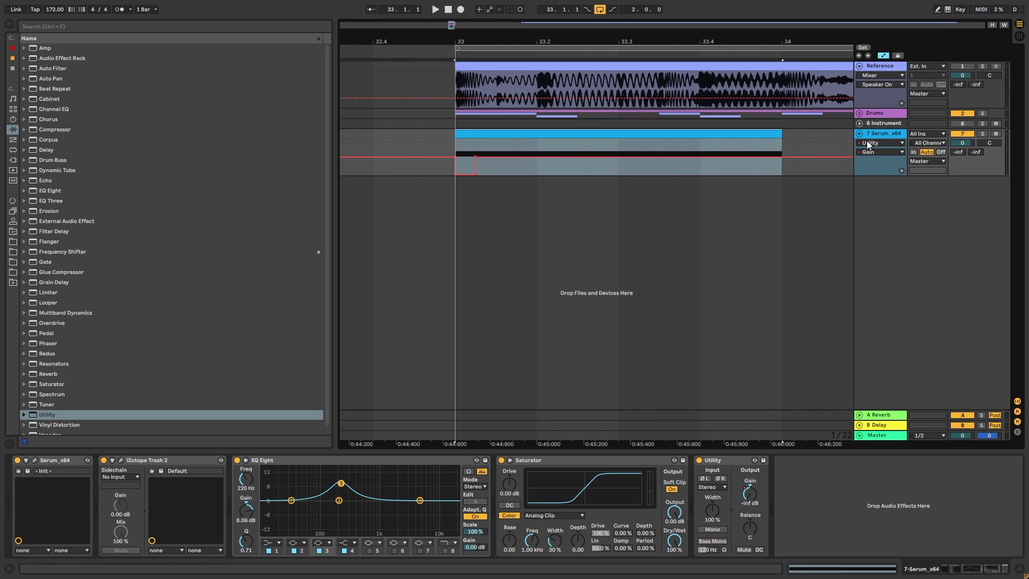
click(983, 134)
key(space)
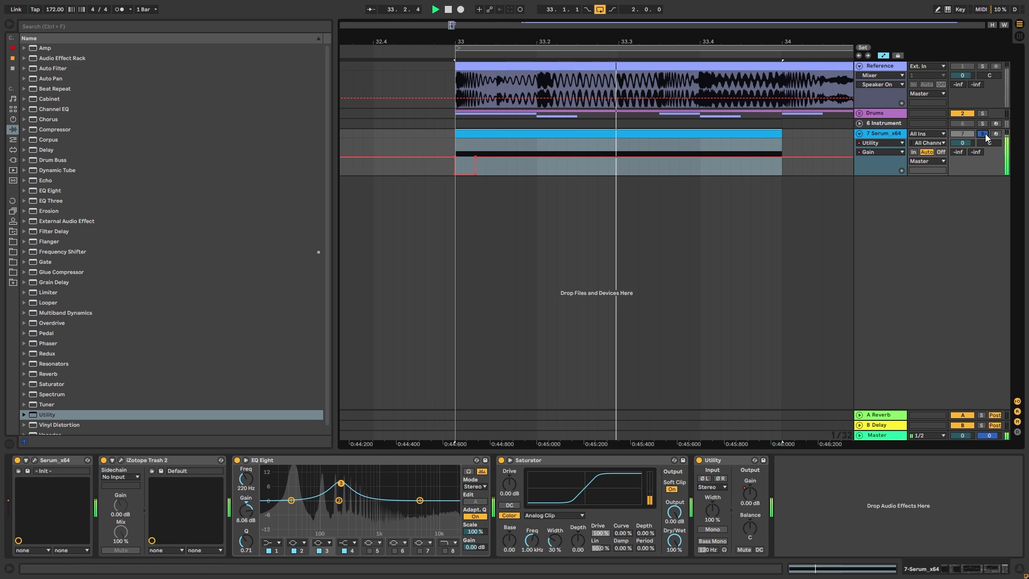
ctrl+click(983, 114)
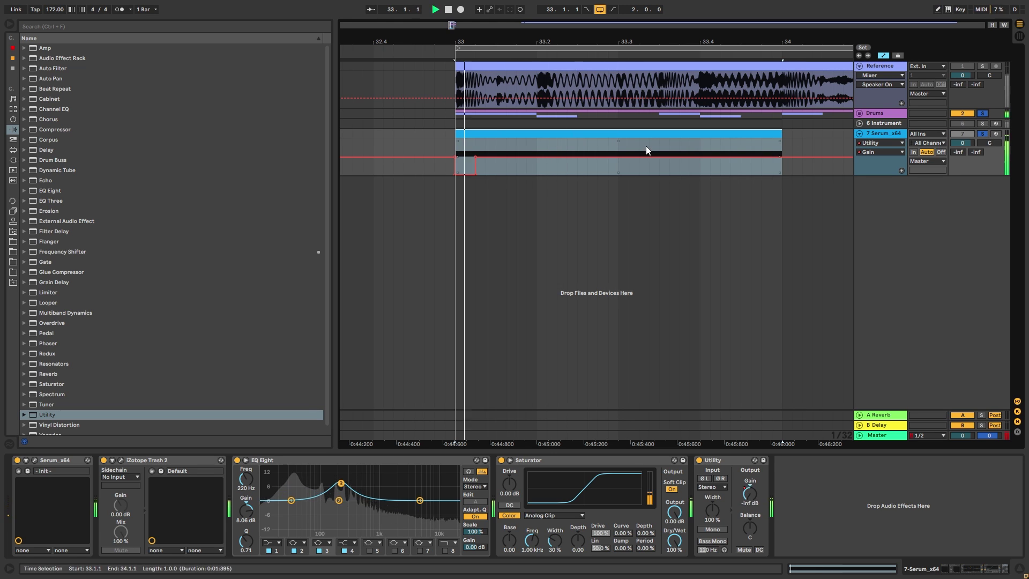
Step: Draw a -inf dB gain step at bar 33.1 and play back from bar 33
key(b)
drag(493, 154, 490, 179)
key(b)
click(457, 145)
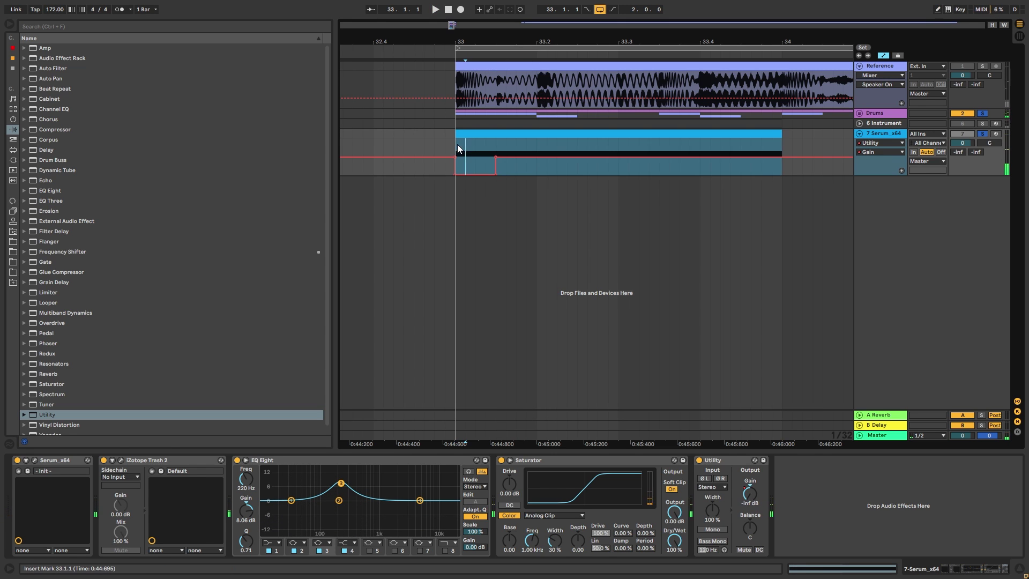
key(space)
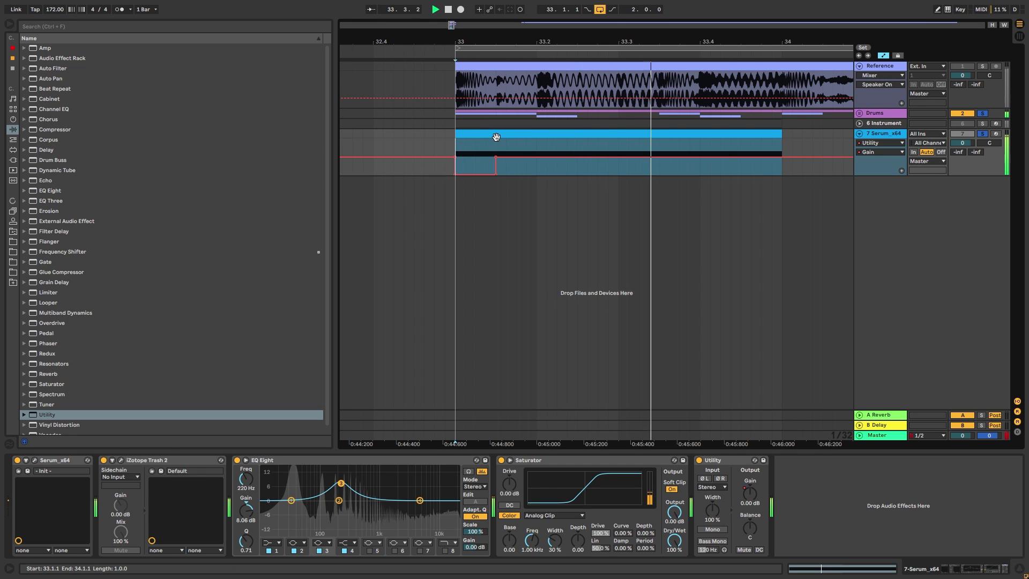
key(minus)
key(minus)
key(minus)
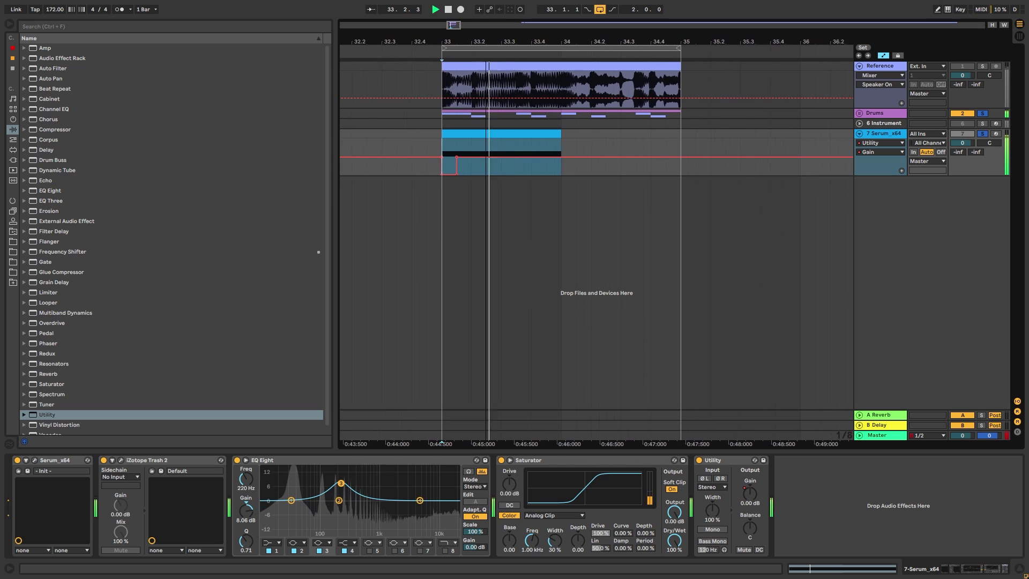
key(space)
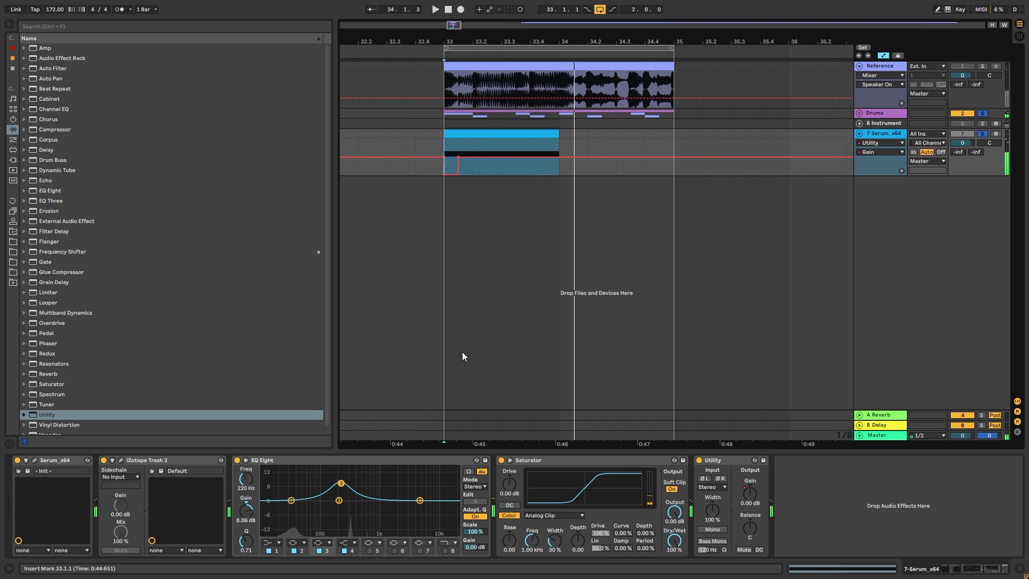
Step: In the Serum editor, set oscillator B to 3 unison voices and adjust its detune
click(35, 460)
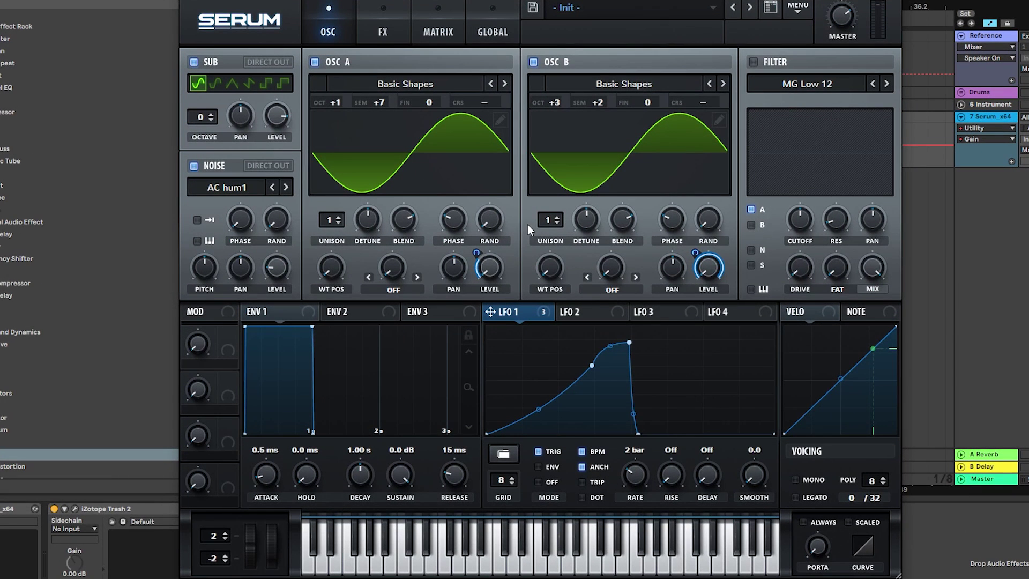
drag(331, 220, 338, 196)
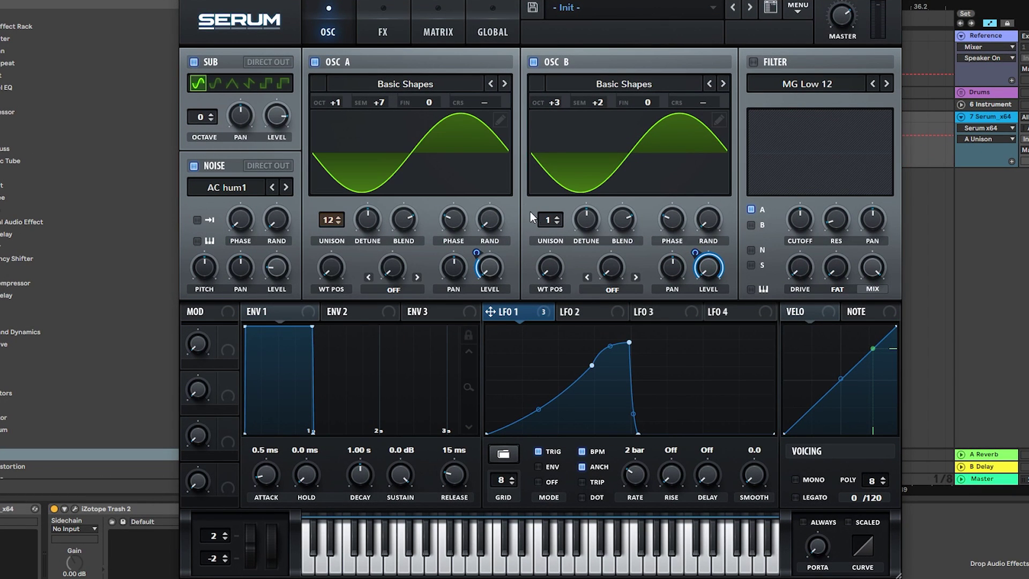
drag(550, 220, 589, 108)
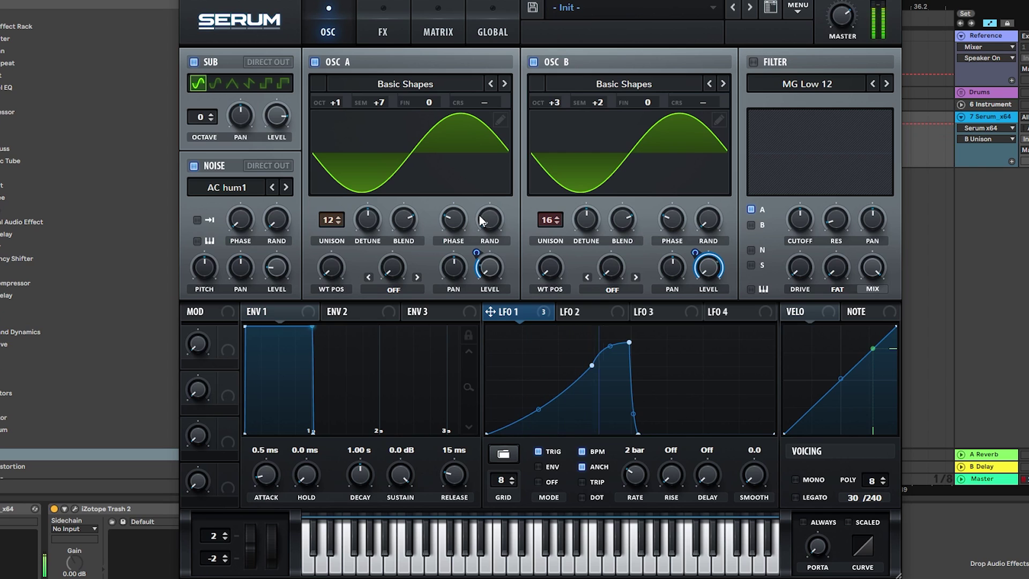
drag(331, 220, 331, 212)
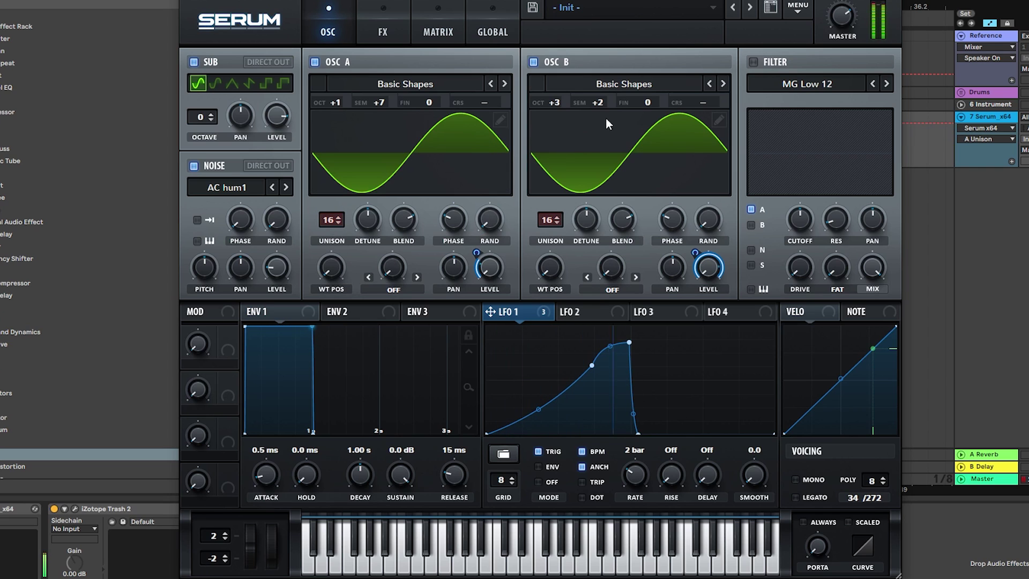
drag(541, 224, 524, 319)
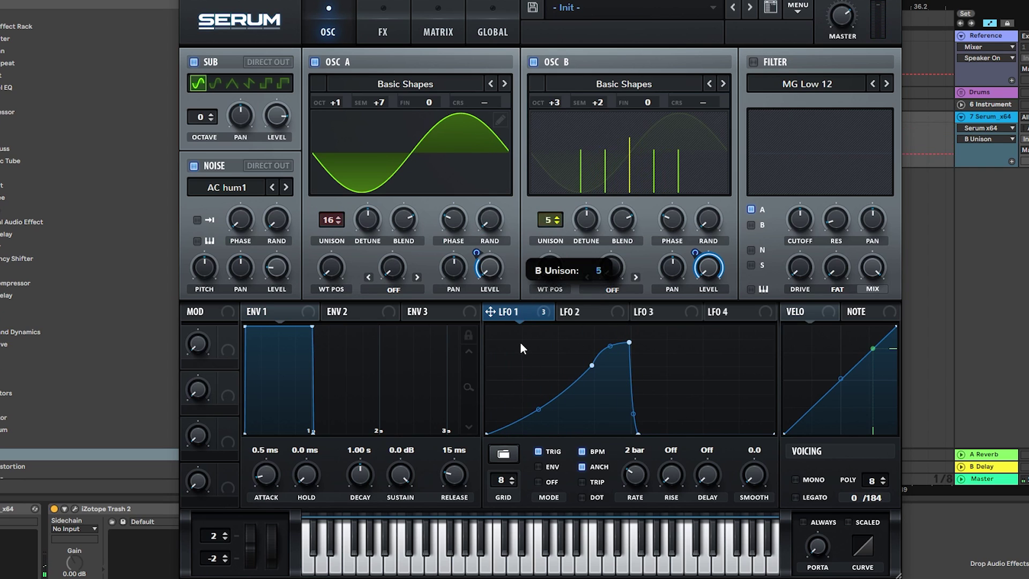
drag(513, 355, 528, 314)
drag(585, 222, 572, 262)
Step: Set oscillator A to 3 unison voices with 0.05 detune, keeping oscillator B's semitones at 0
drag(327, 217, 310, 370)
mouse_move(367, 222)
mouse_down()
mouse_move(364, 259)
mouse_move(368, 212)
mouse_up()
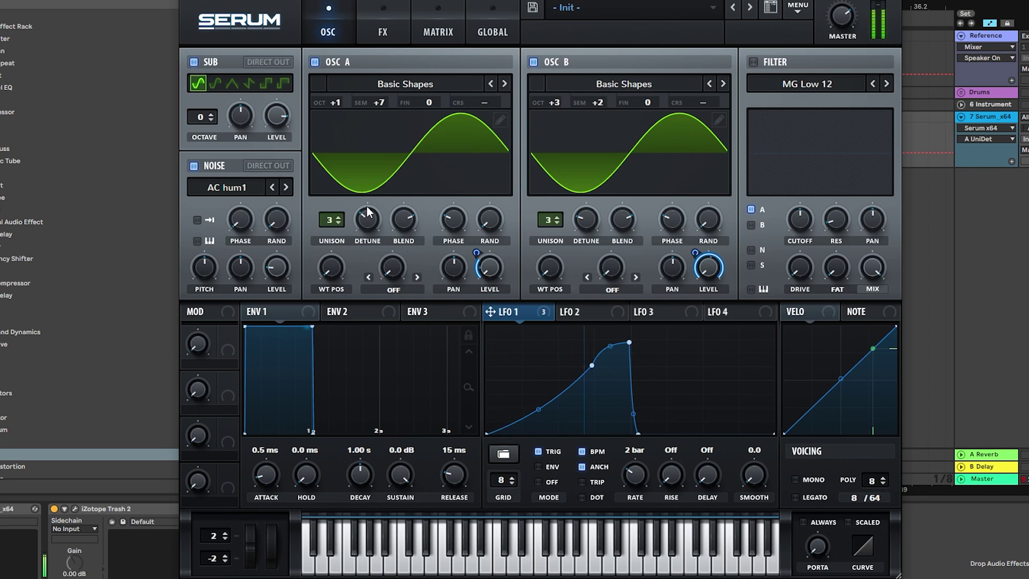
drag(581, 221, 591, 219)
drag(595, 102, 590, 94)
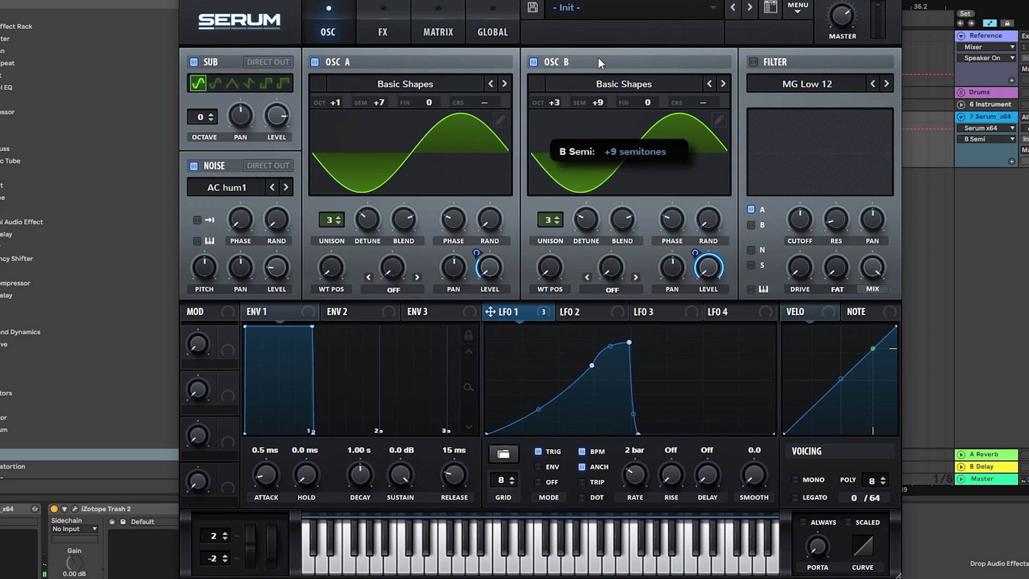
drag(598, 57, 586, 153)
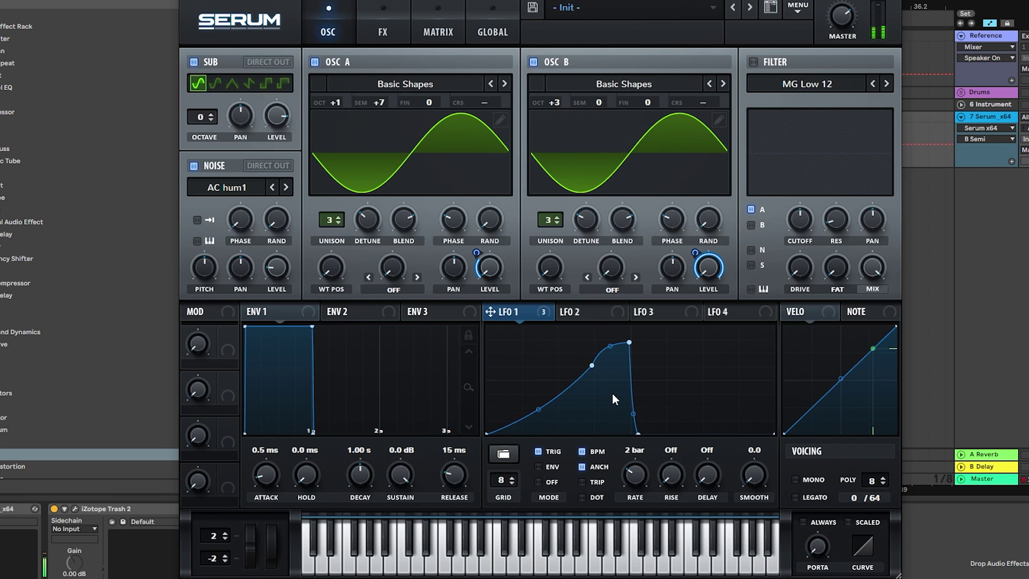
Step: Delete two LFO 1 points and bend the remaining curve into a smooth rise
double_click(638, 432)
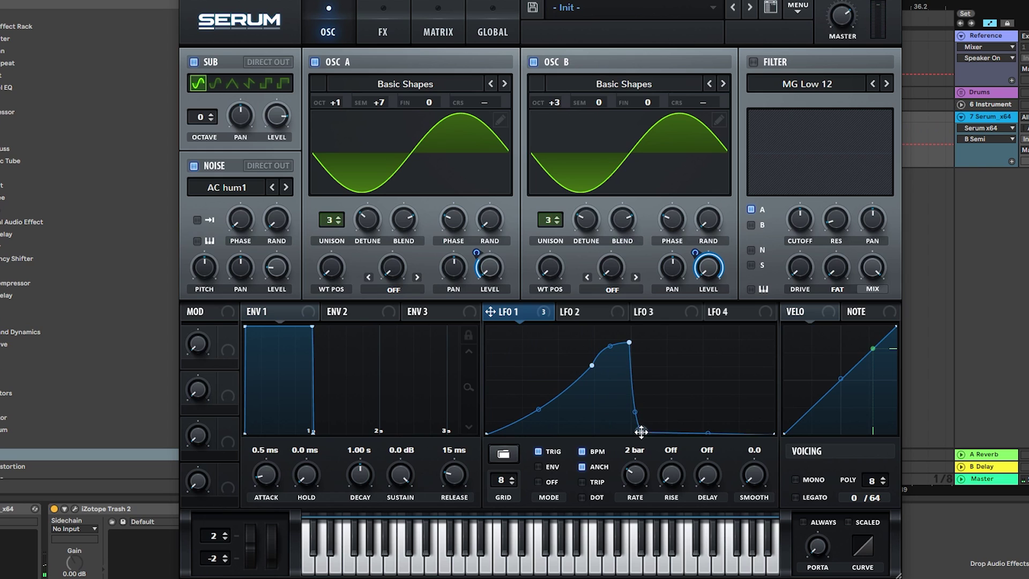
double_click(628, 341)
drag(773, 433, 786, 307)
drag(592, 367, 587, 360)
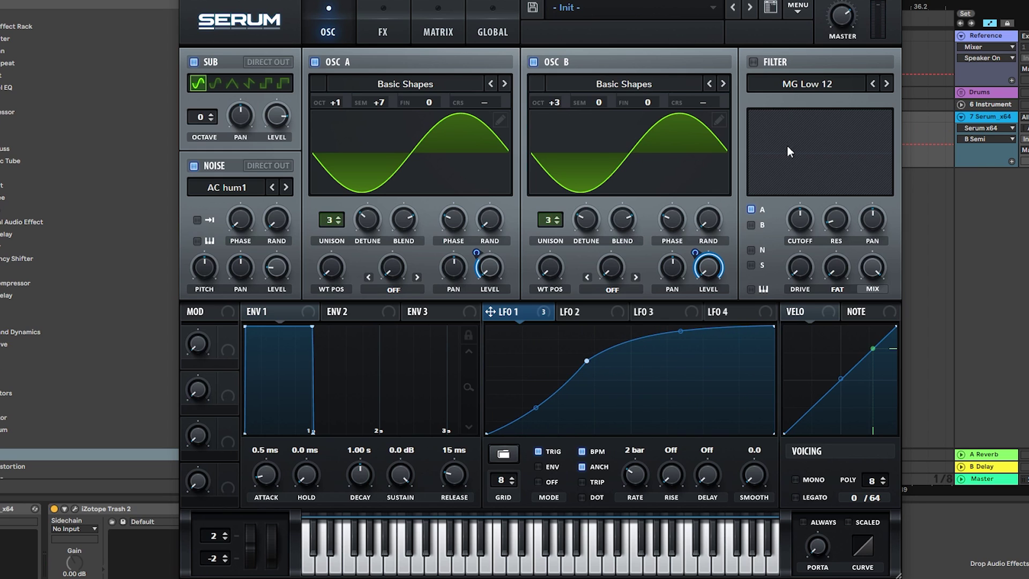
Step: Extend the Serum clip in the arrangement to end at bar 35
key(ctrl+alt+p)
drag(600, 117, 739, 122)
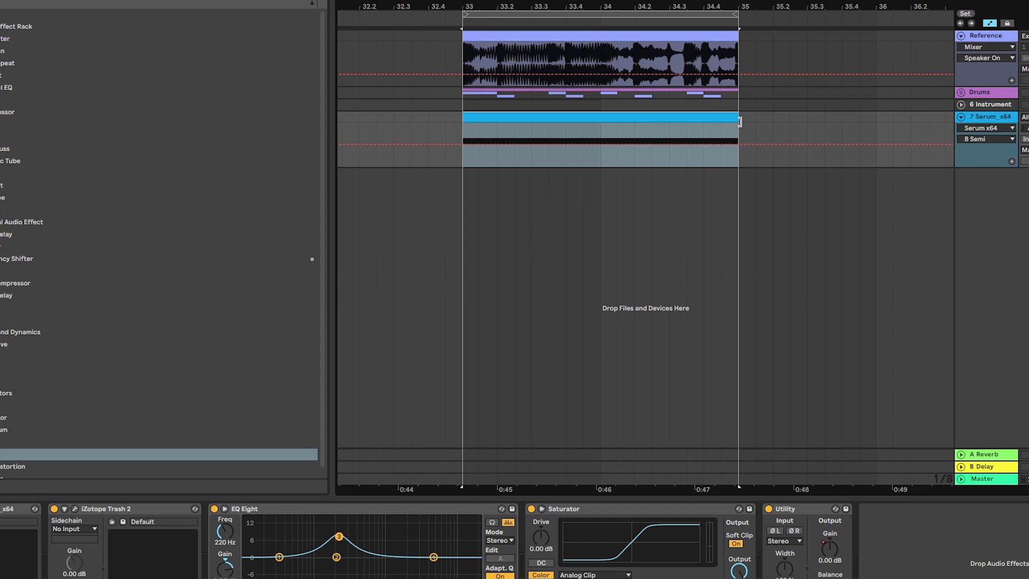
key(ctrl+alt+p)
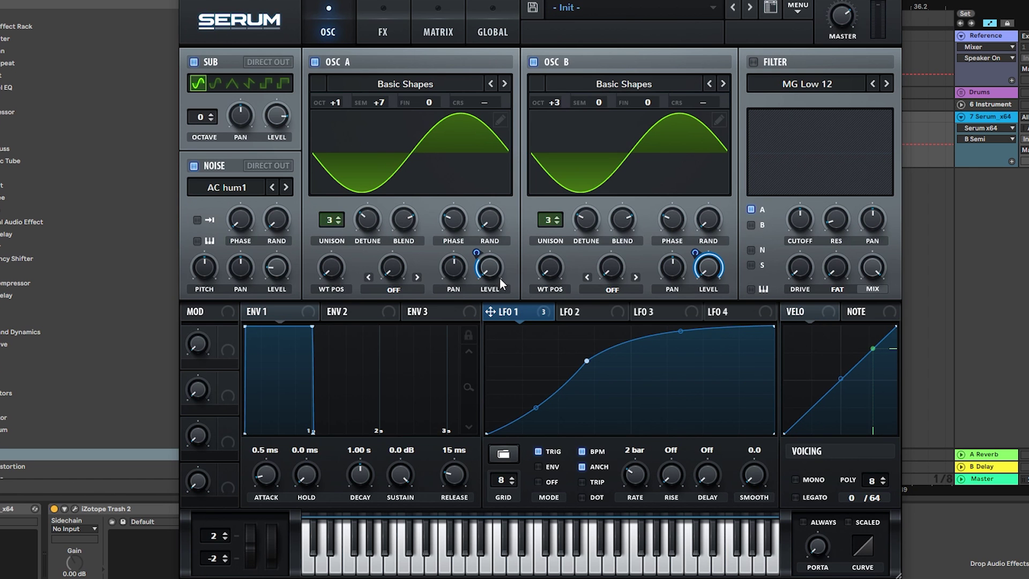
Step: Route LFO 1 to the noise pitch at amount 11 and move its end point earlier
click(201, 263)
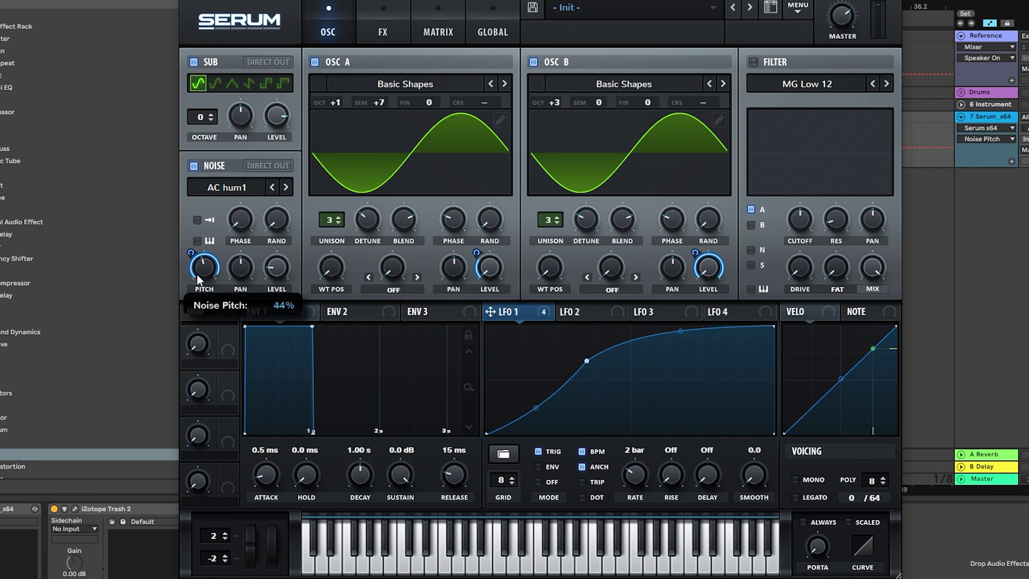
drag(201, 261, 188, 316)
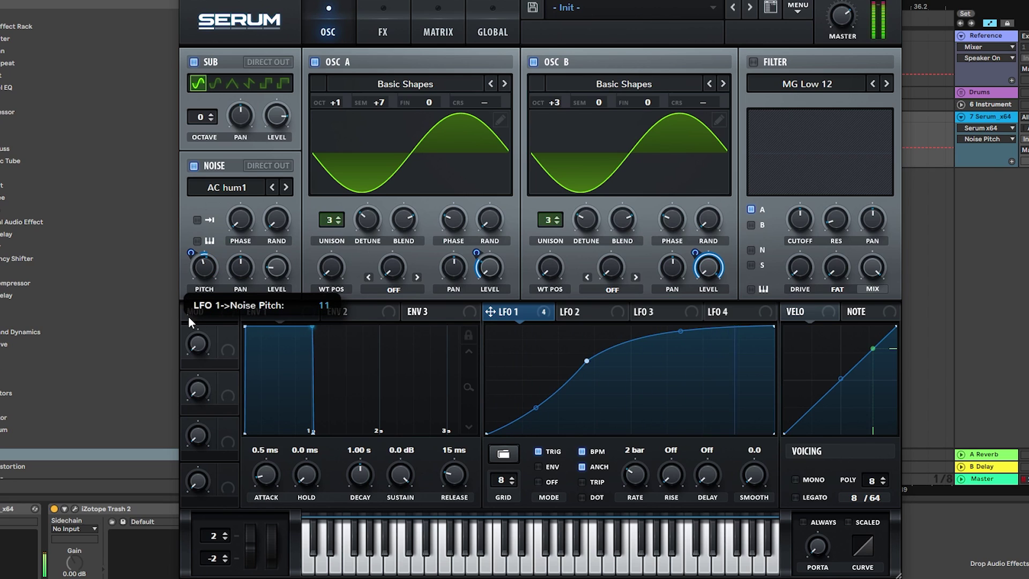
drag(763, 323, 733, 326)
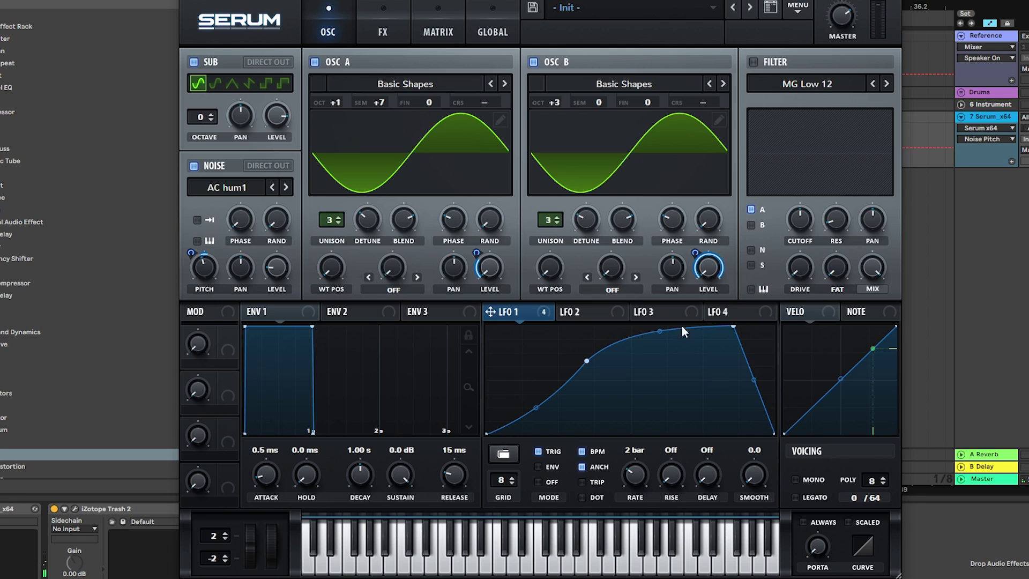
drag(253, 541, 253, 483)
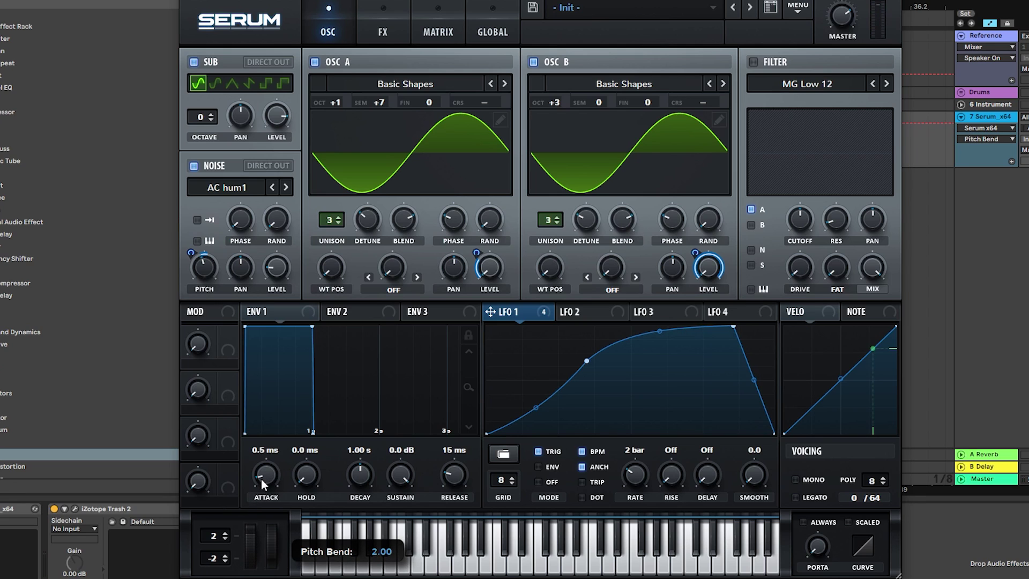
drag(262, 478, 255, 553)
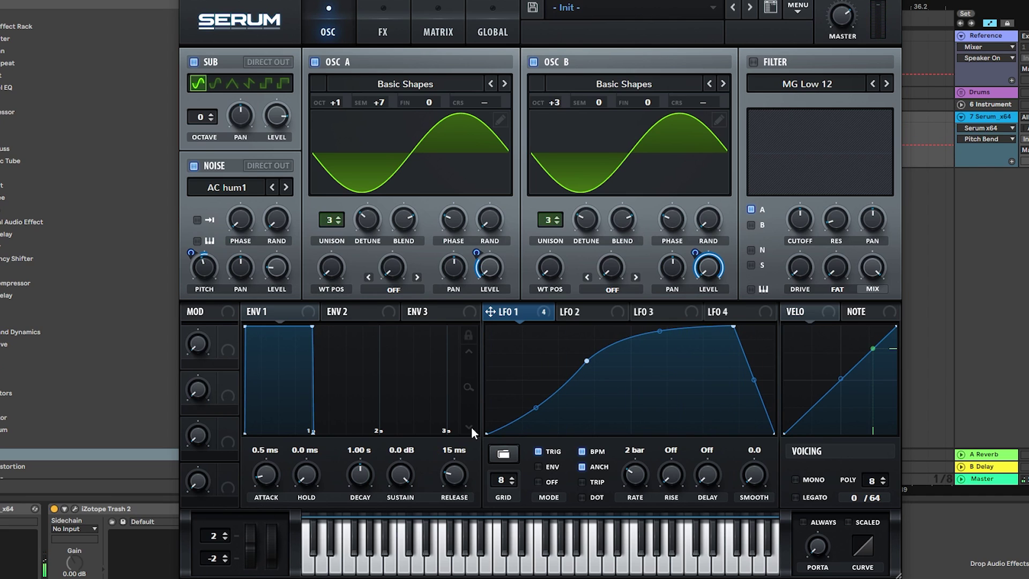